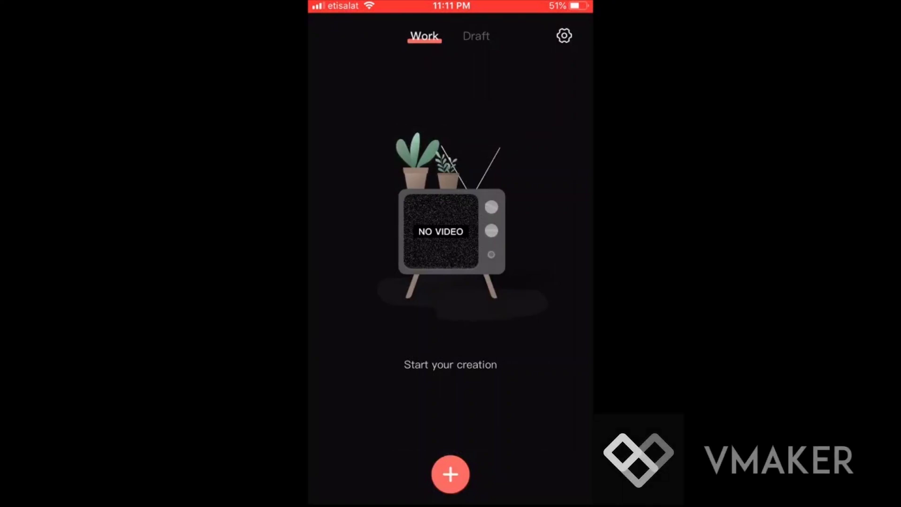
Step: Look over VMaker's watermark options in settings, then return to the home screen
left_click(564, 36)
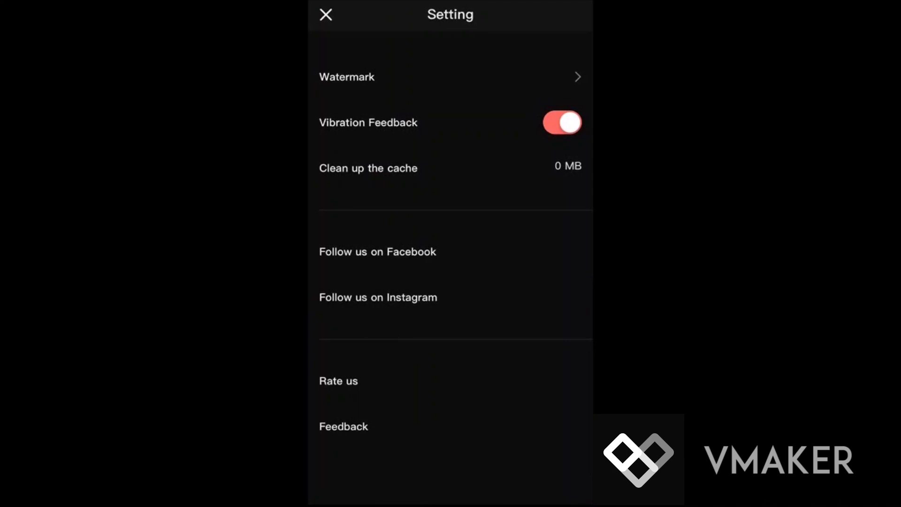
left_click(450, 77)
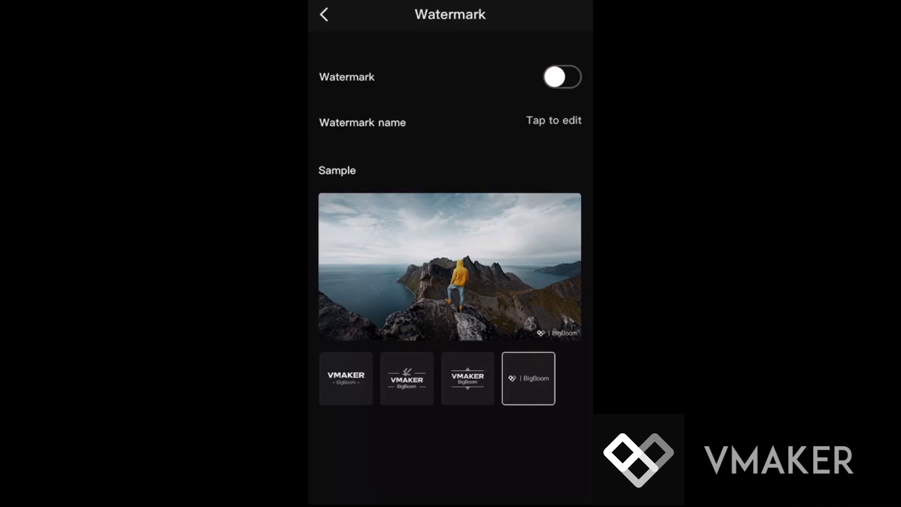
left_click(324, 14)
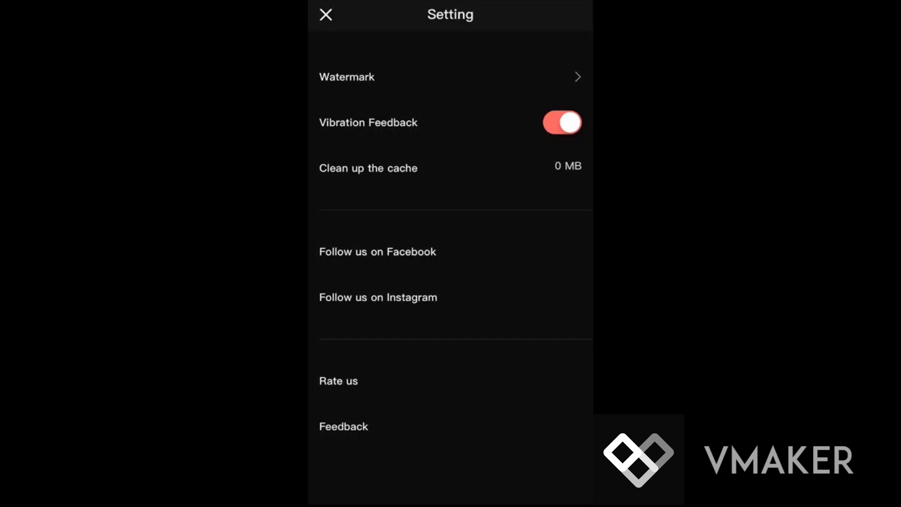
left_click(326, 14)
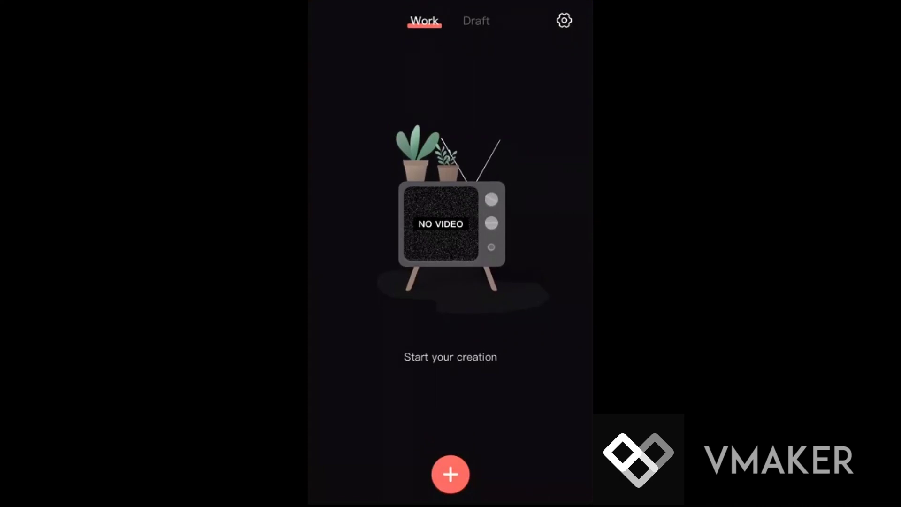
Step: Start a new project with the 22:11 tutorial video and set its frame ratio to 4:5
left_click(450, 474)
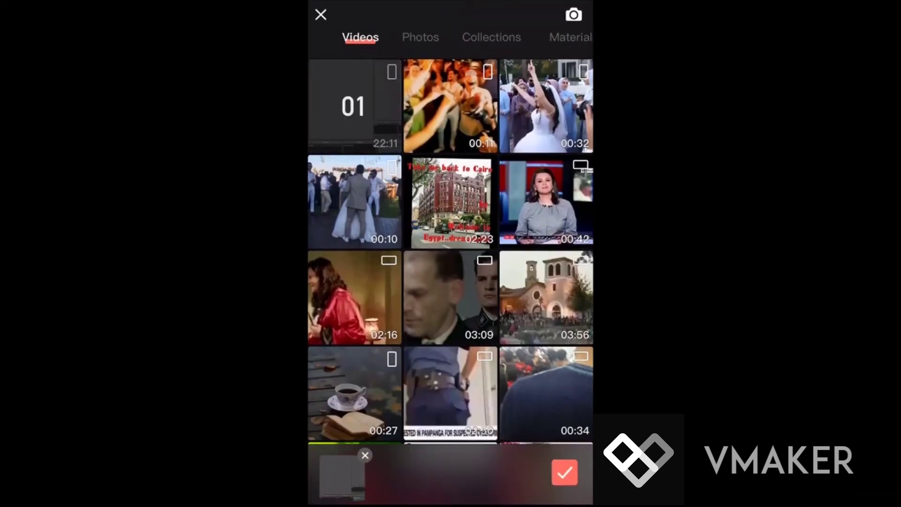
left_click(564, 472)
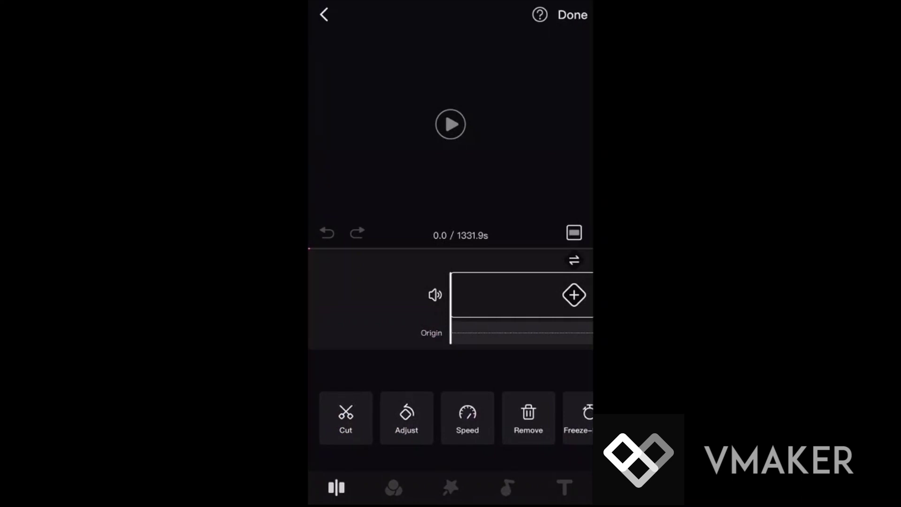
left_click(574, 232)
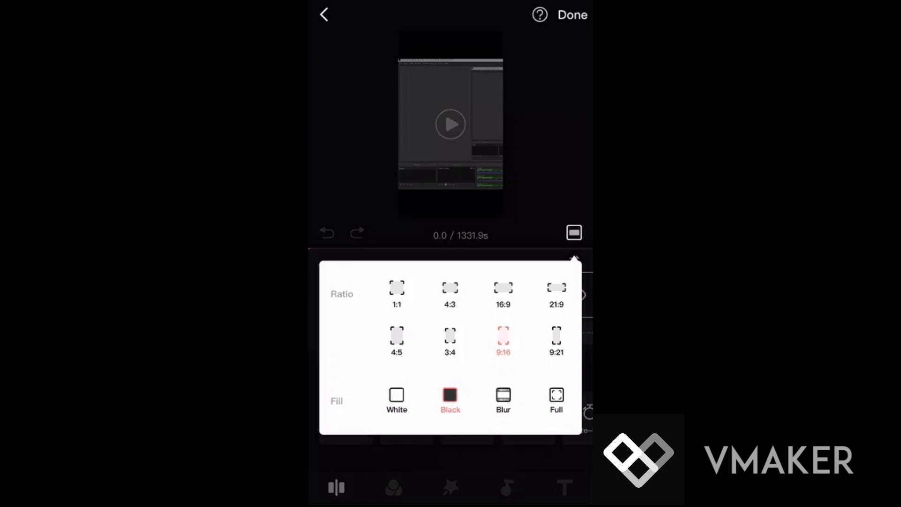
left_click(396, 338)
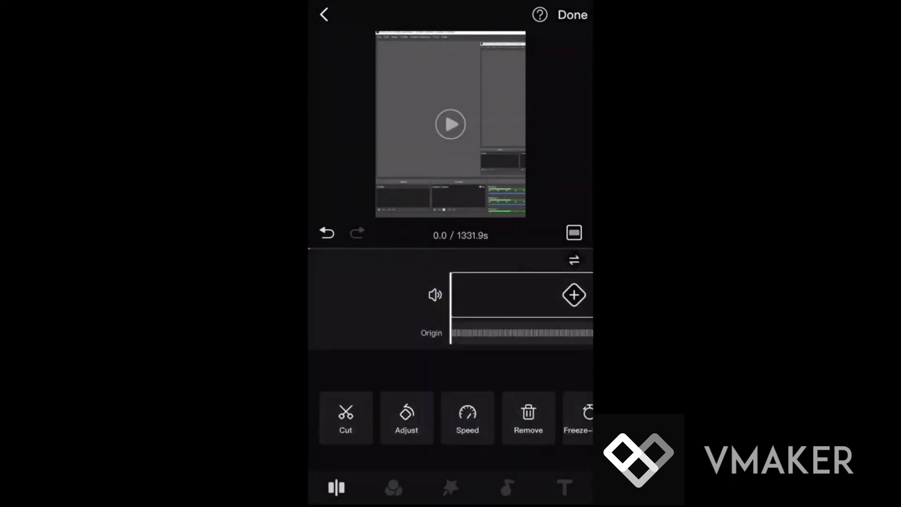
Step: Review the Ratio/Fill settings and mute the phone's volume
left_click(574, 233)
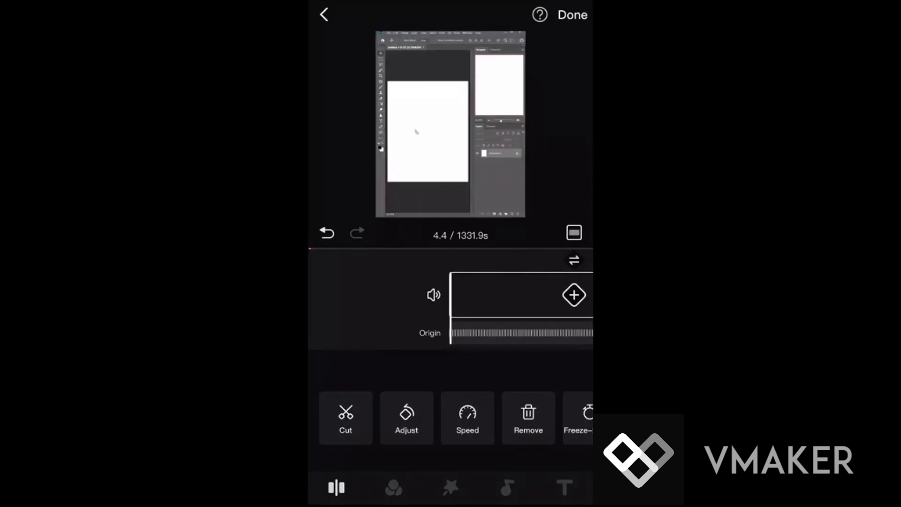
key("XF86AudioRaiseVolume")
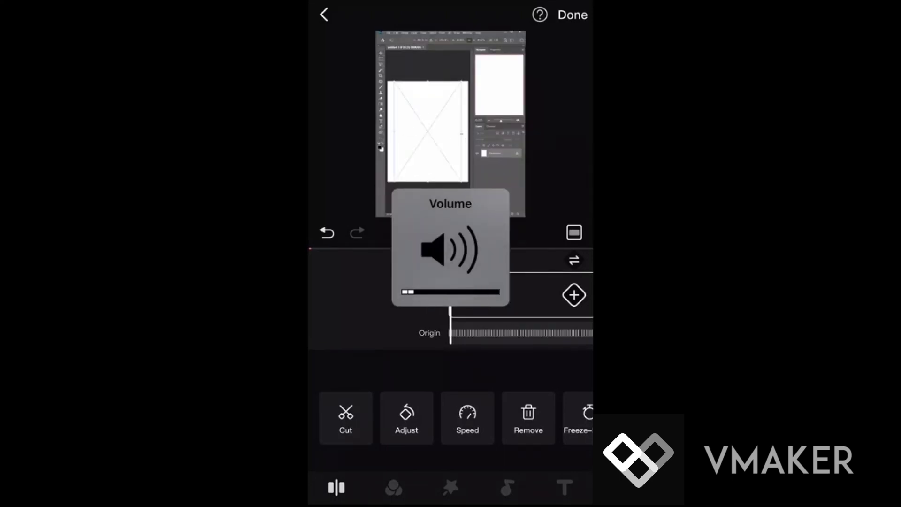
key("XF86AudioLowerVolume")
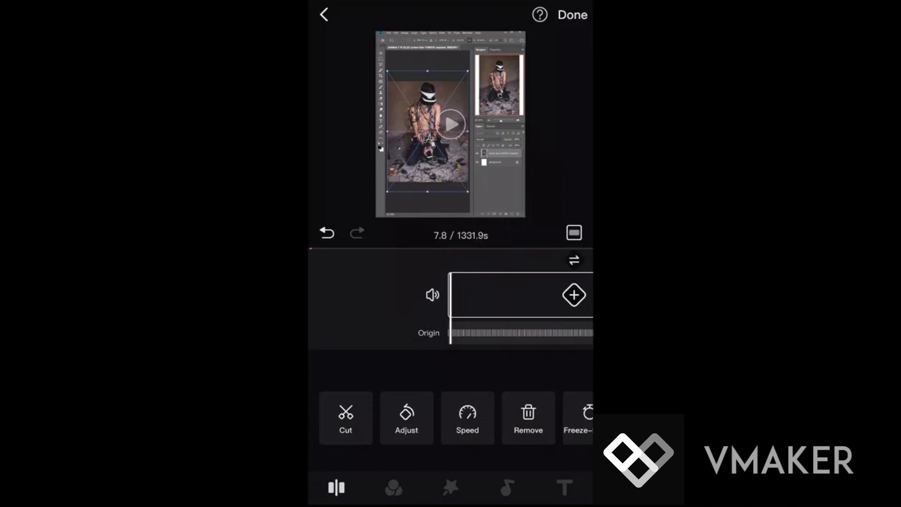
Step: Trim the clip's opening seconds by dragging its left edge, then preview the new start
left_click_drag(521, 309, 520, 309)
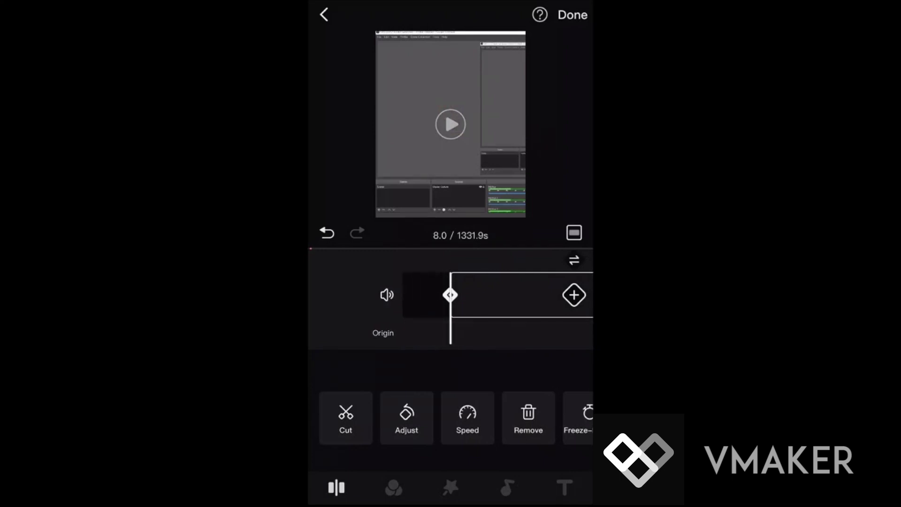
left_click_drag(493, 304, 514, 303)
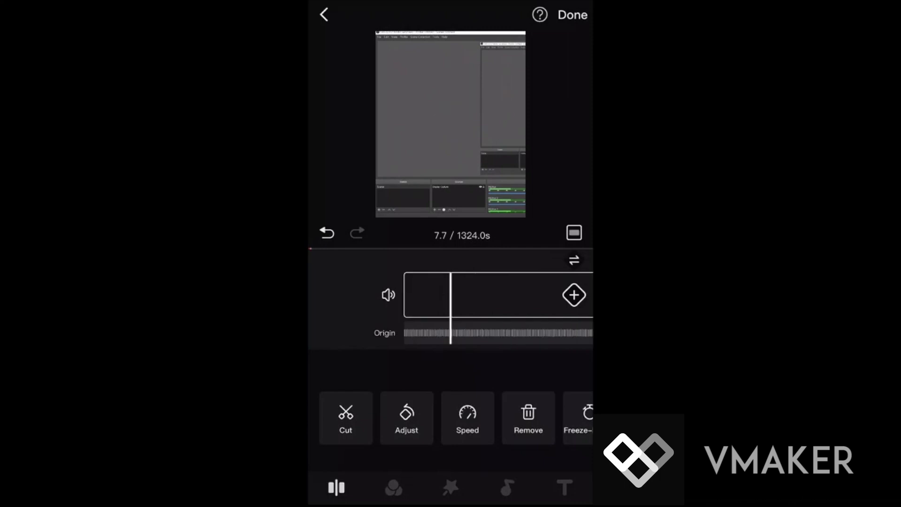
left_click_drag(492, 302, 546, 303)
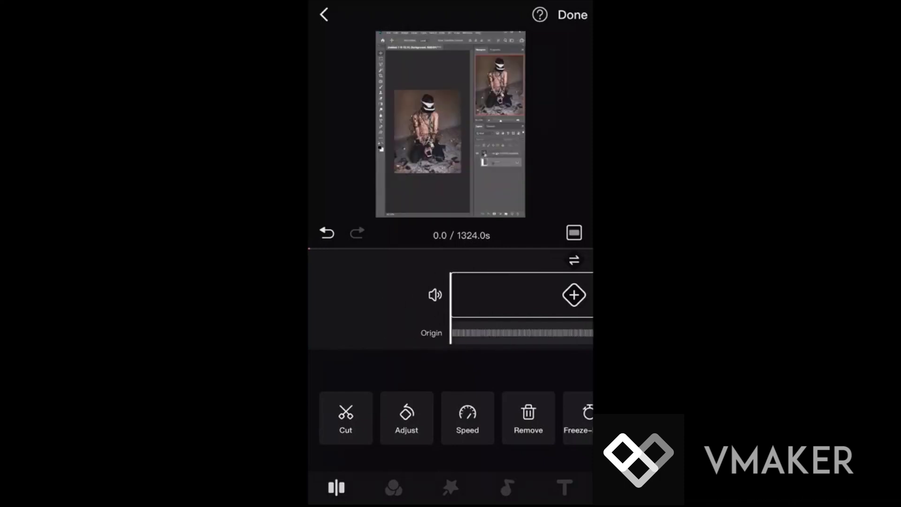
left_click_drag(492, 302, 485, 303)
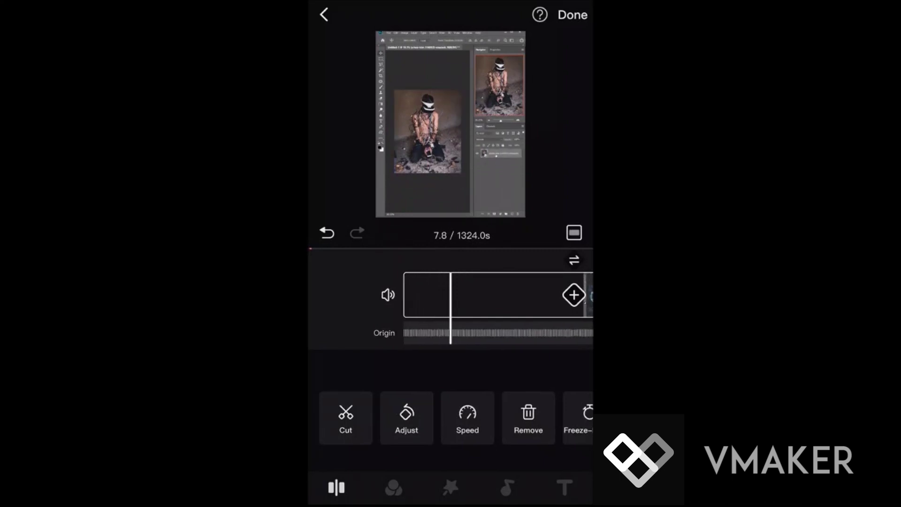
scroll(498, 302, "right", 3)
scroll(498, 303, "right", 5)
scroll(497, 303, "right", 1)
scroll(498, 302, "right", 5)
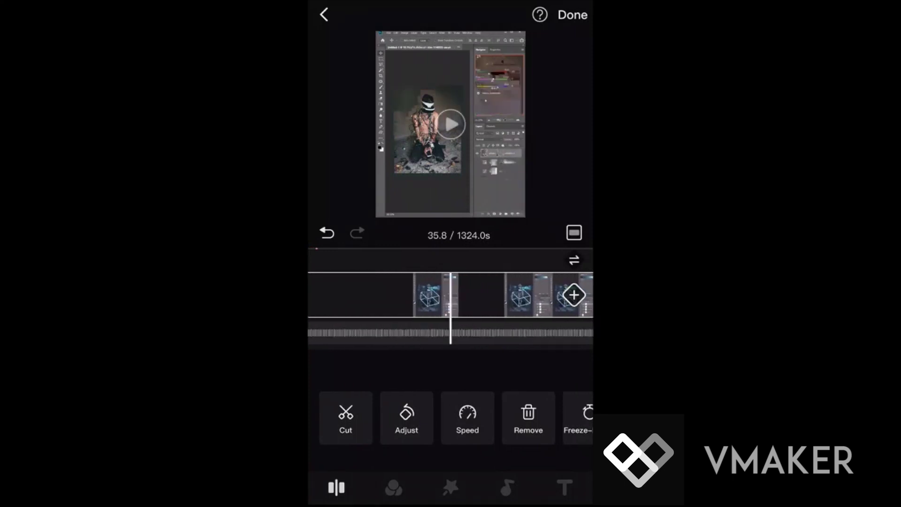
scroll(450, 295, "left", 4)
scroll(450, 295, "left", 1)
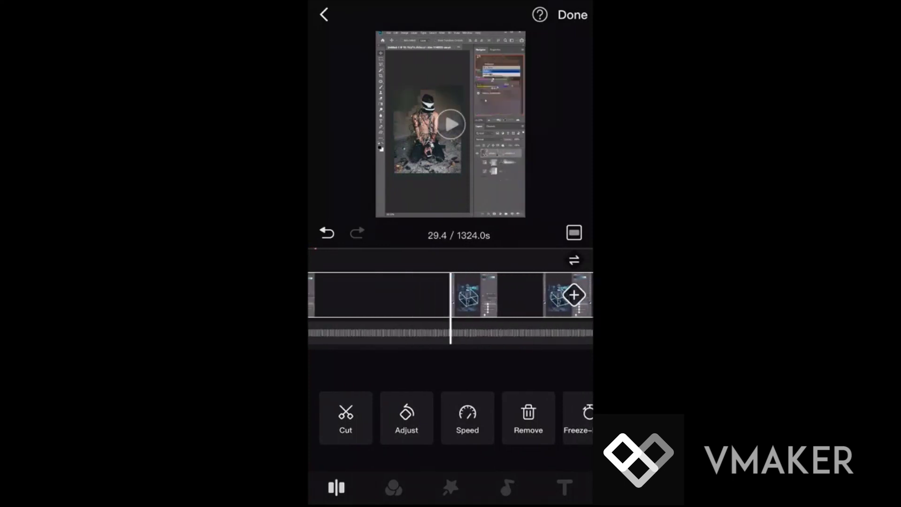
scroll(450, 295, "left", 2)
scroll(451, 296, "left", 1)
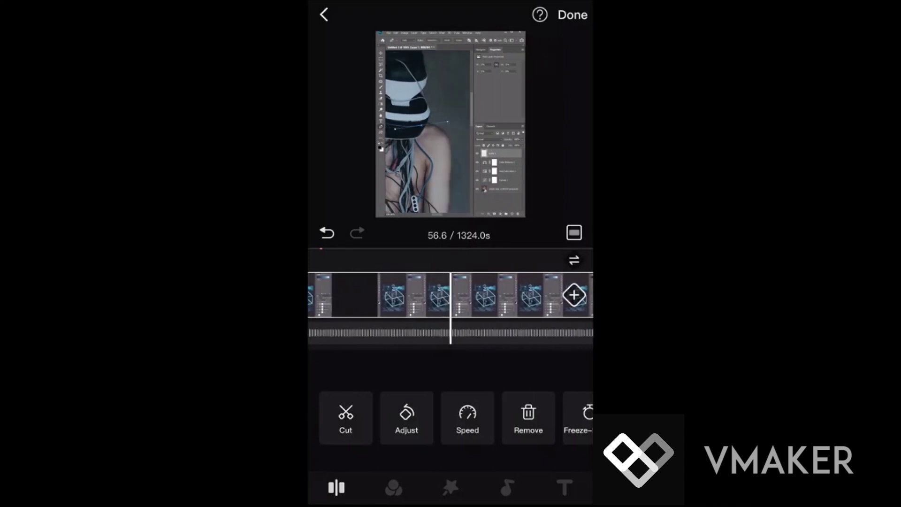
scroll(451, 296, "right", 10)
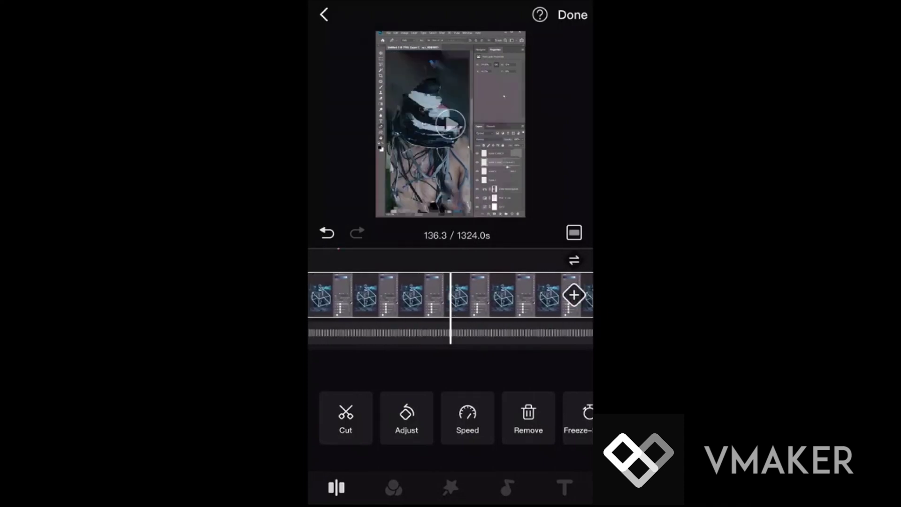
scroll(450, 296, "right", 2)
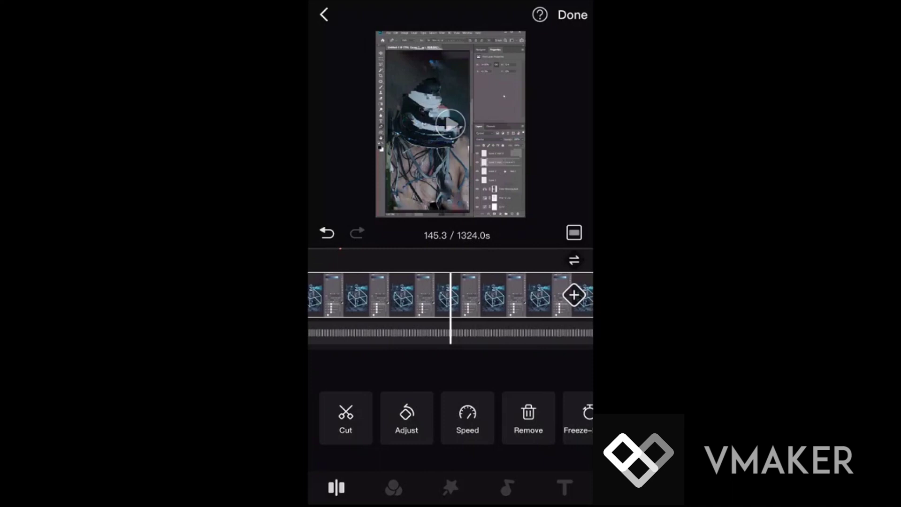
Step: Preview the footage around 2:18–2:52 and remove that empty clip, leaving 1289.6 seconds
left_click(451, 124)
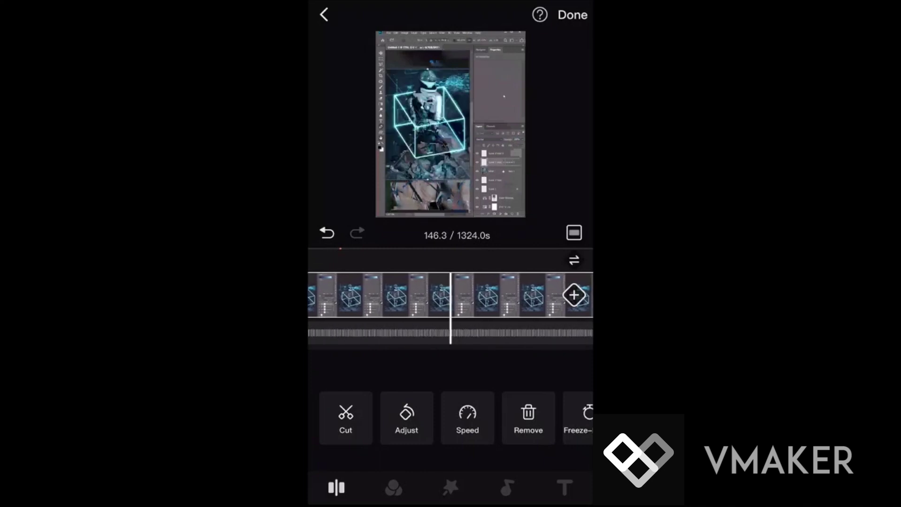
left_click(450, 124)
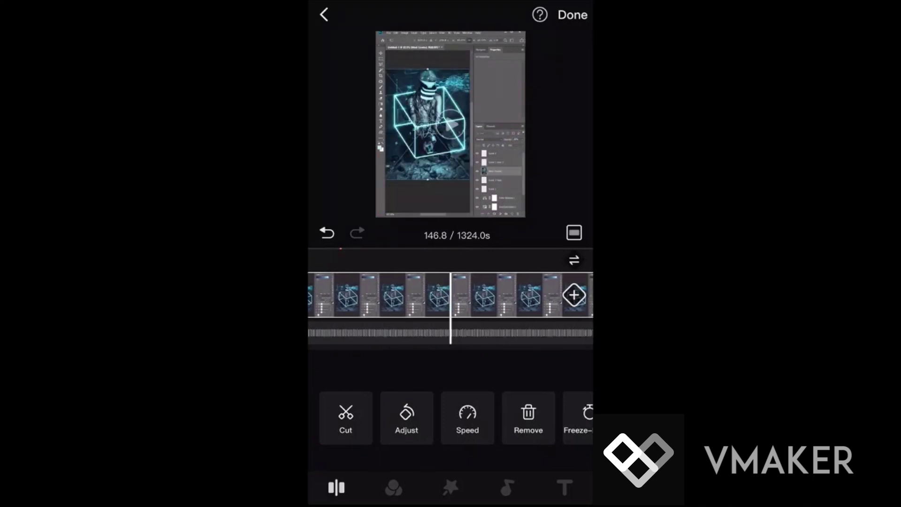
scroll(450, 296, "left", 2)
scroll(450, 296, "right", 1)
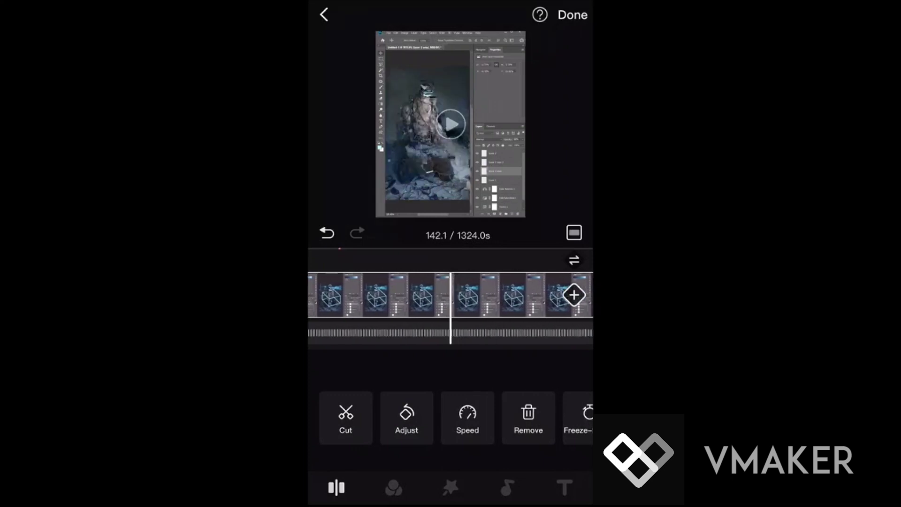
scroll(450, 296, "right", 1)
scroll(451, 296, "left", 1)
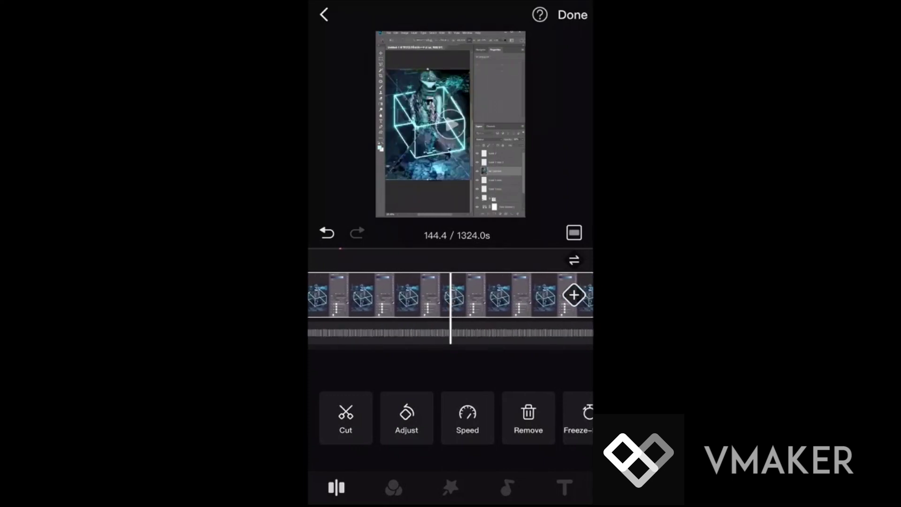
left_click(450, 124)
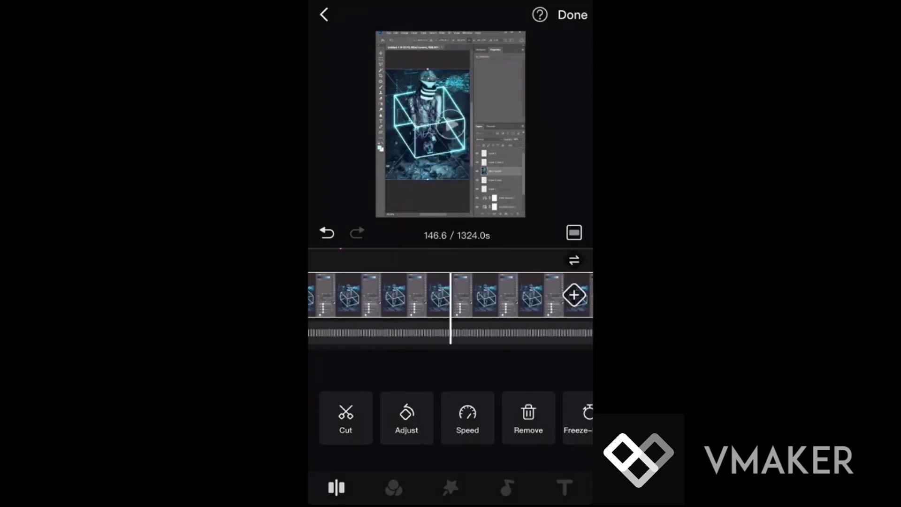
scroll(451, 296, "left", 2)
scroll(450, 295, "left", 3)
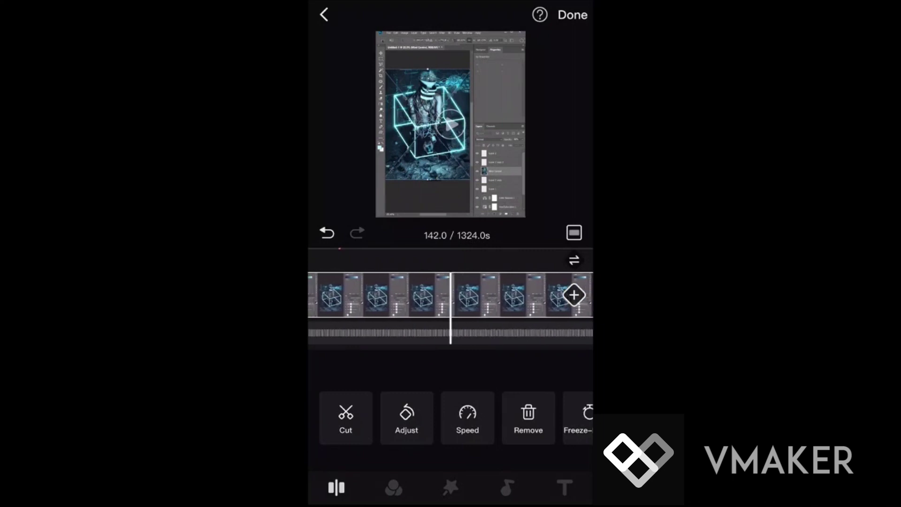
scroll(451, 295, "left", 1)
scroll(451, 295, "left", 1)
scroll(451, 296, "left", 1)
scroll(450, 296, "left", 1)
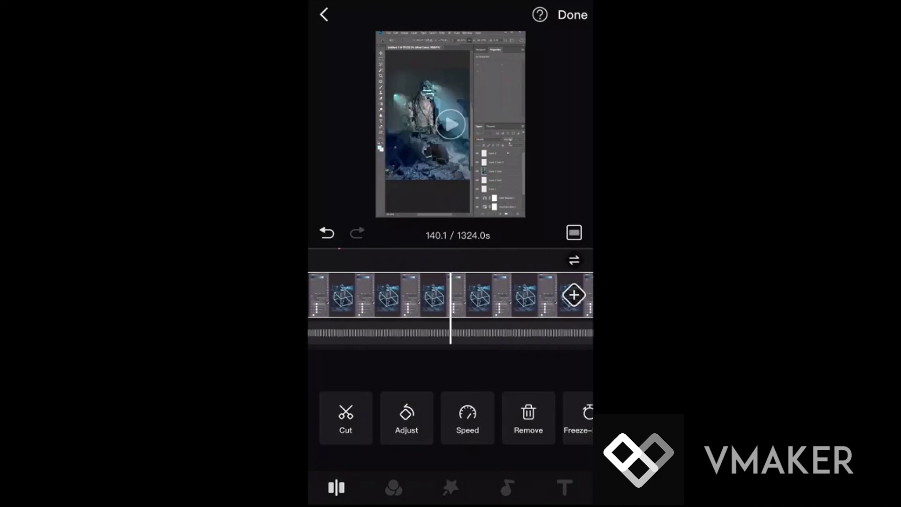
scroll(451, 296, "left", 2)
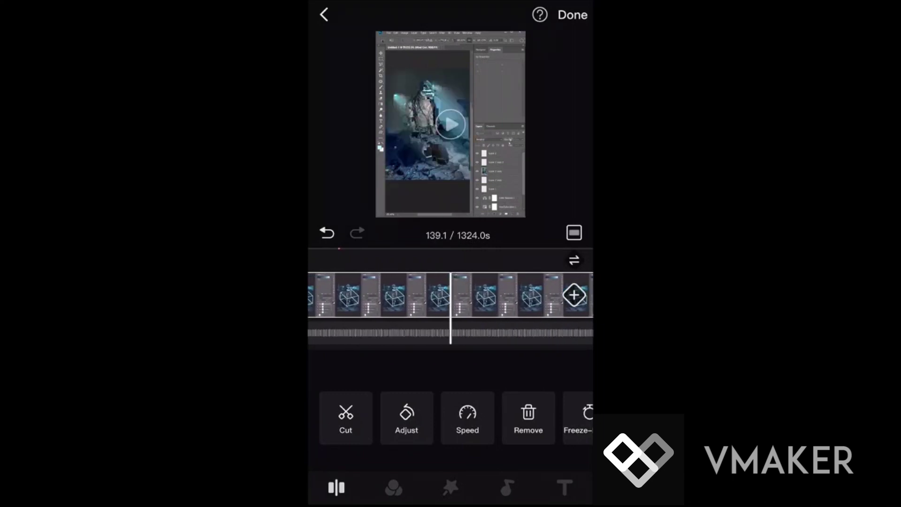
scroll(451, 296, "left", 1)
scroll(450, 296, "right", 5)
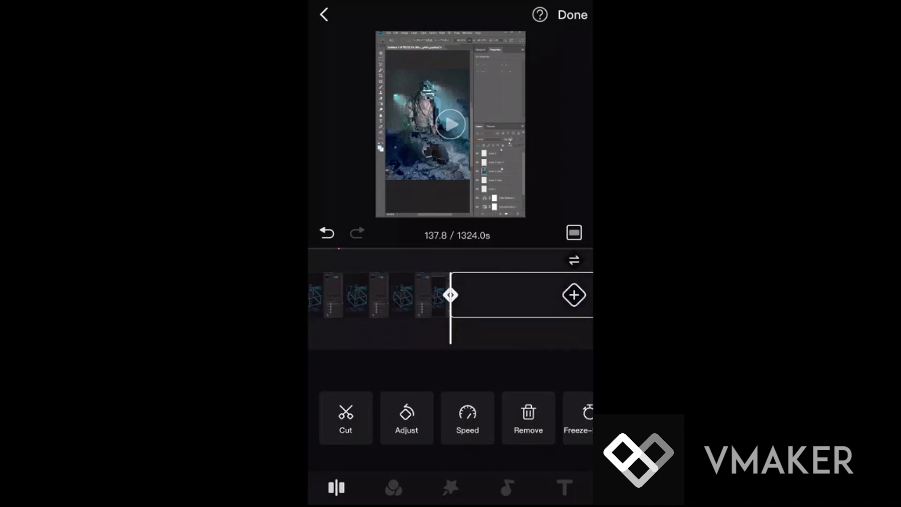
scroll(451, 296, "right", 3)
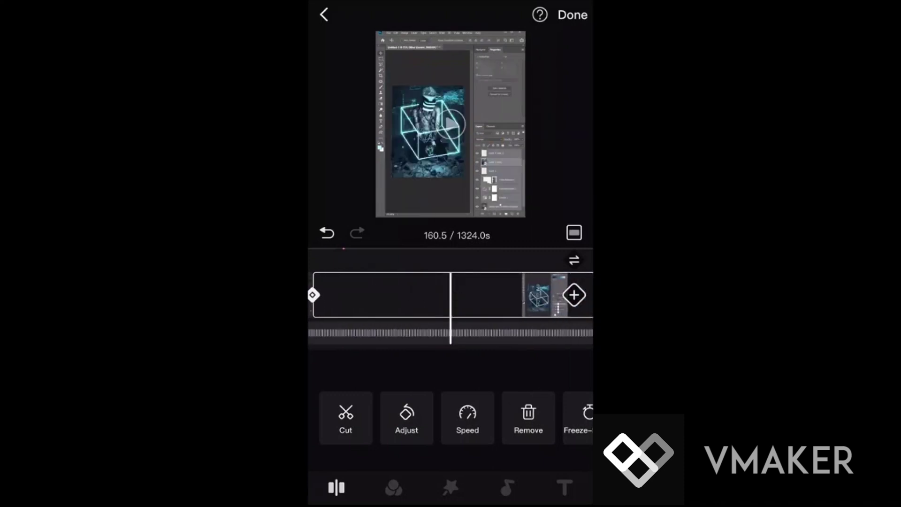
scroll(450, 296, "right", 5)
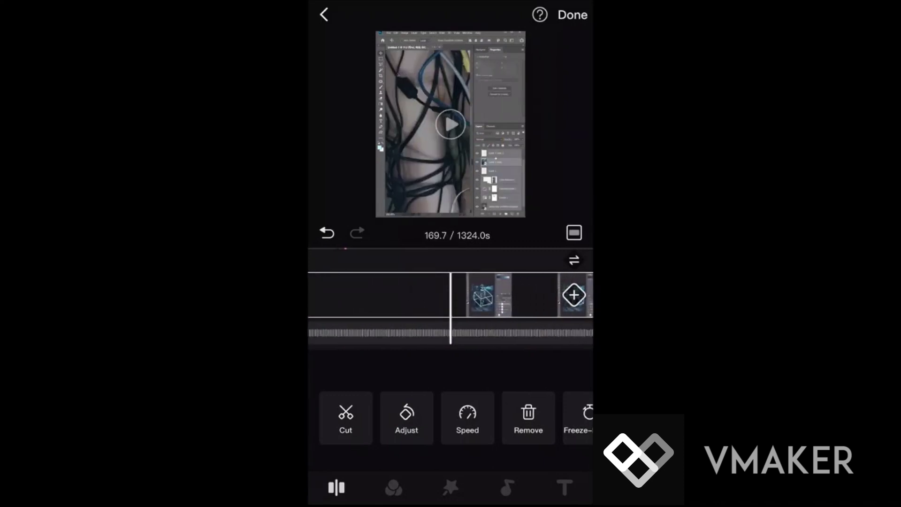
scroll(451, 295, "right", 2)
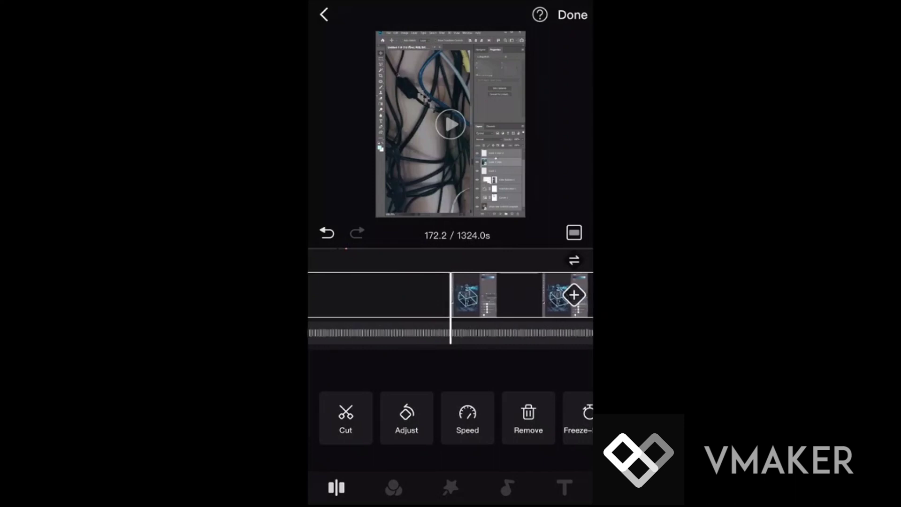
scroll(451, 296, "left", 1)
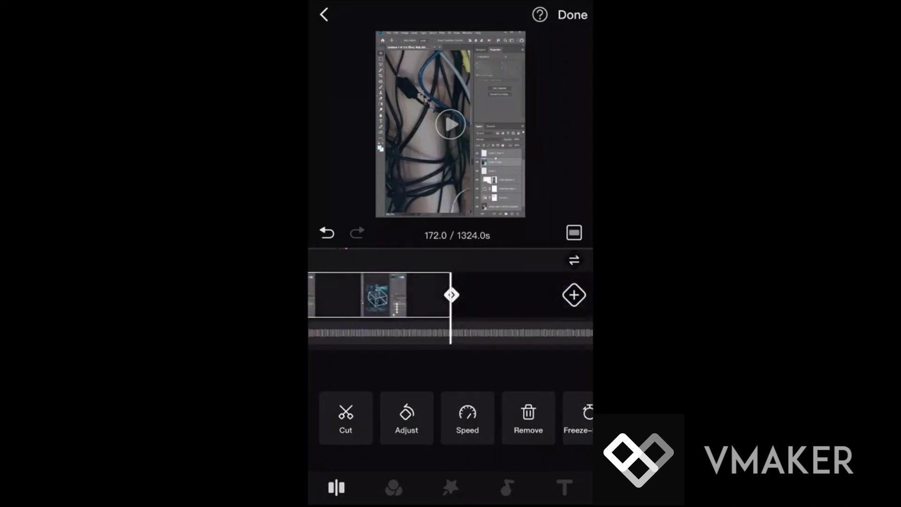
left_click(528, 417)
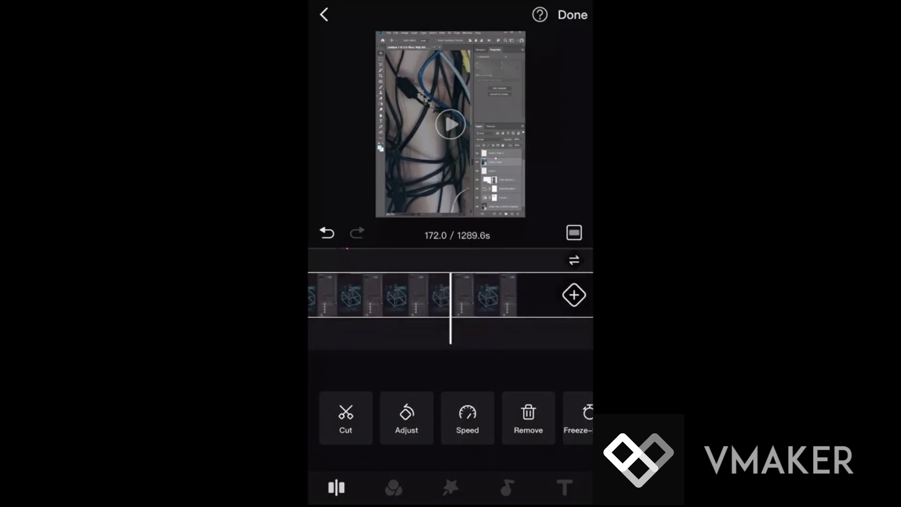
scroll(450, 295, "left", 5)
scroll(451, 295, "left", 5)
scroll(451, 296, "left", 3)
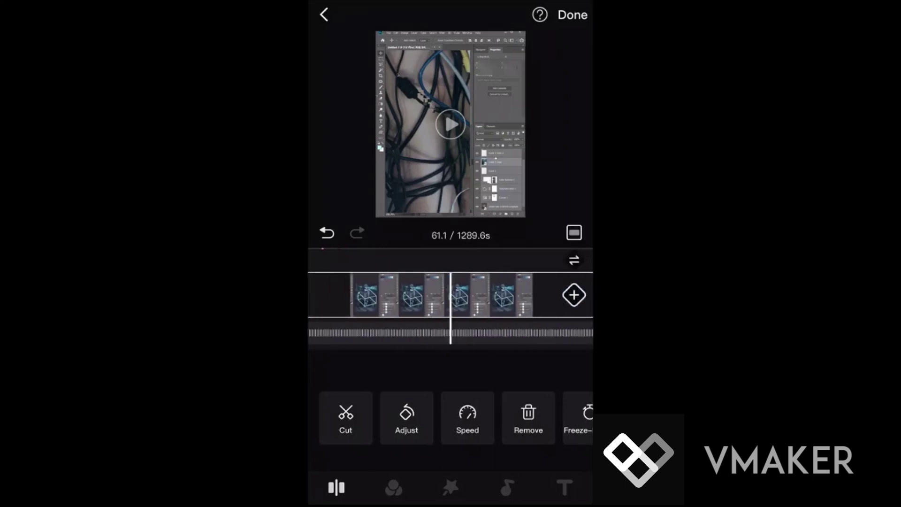
scroll(451, 296, "right", 3)
scroll(450, 295, "right", 3)
scroll(451, 295, "right", 3)
scroll(450, 296, "right", 3)
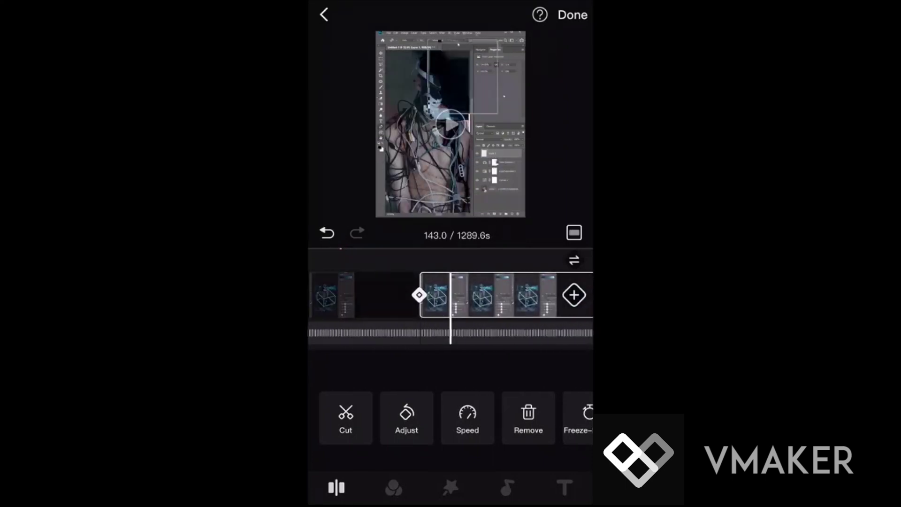
scroll(450, 296, "left", 3)
scroll(451, 296, "right", 3)
scroll(450, 296, "right", 3)
scroll(451, 296, "right", 3)
scroll(450, 295, "right", 3)
scroll(451, 295, "right", 3)
scroll(450, 296, "right", 3)
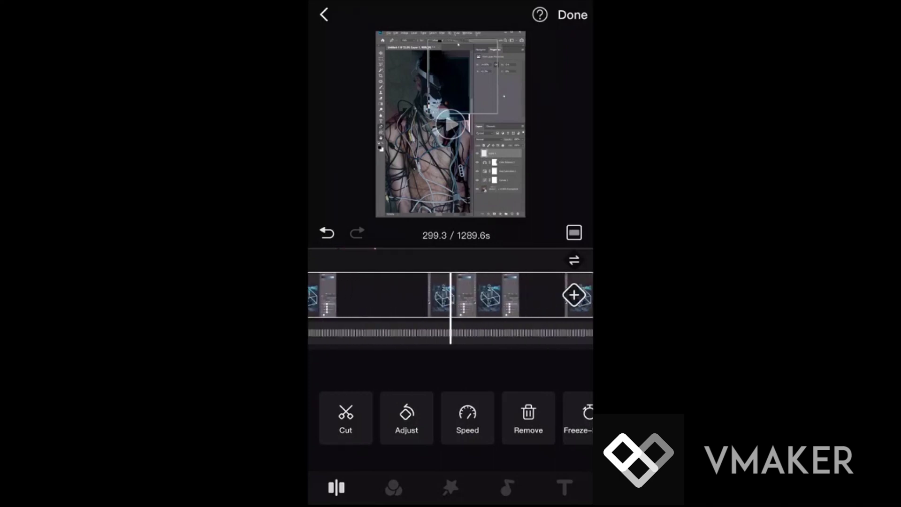
scroll(451, 296, "right", 10)
scroll(451, 296, "left", 3)
scroll(451, 295, "left", 3)
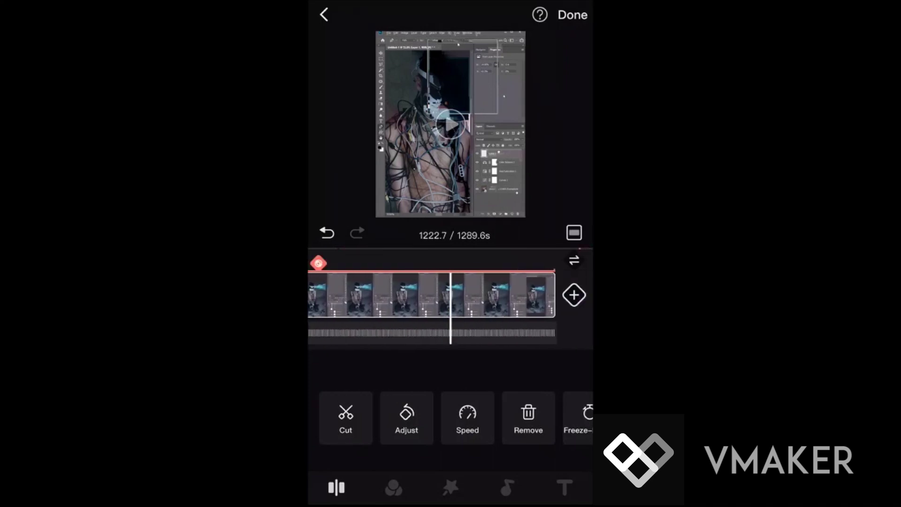
scroll(450, 296, "left", 3)
scroll(450, 296, "left", 3)
scroll(450, 296, "right", 1)
scroll(450, 296, "right", 10)
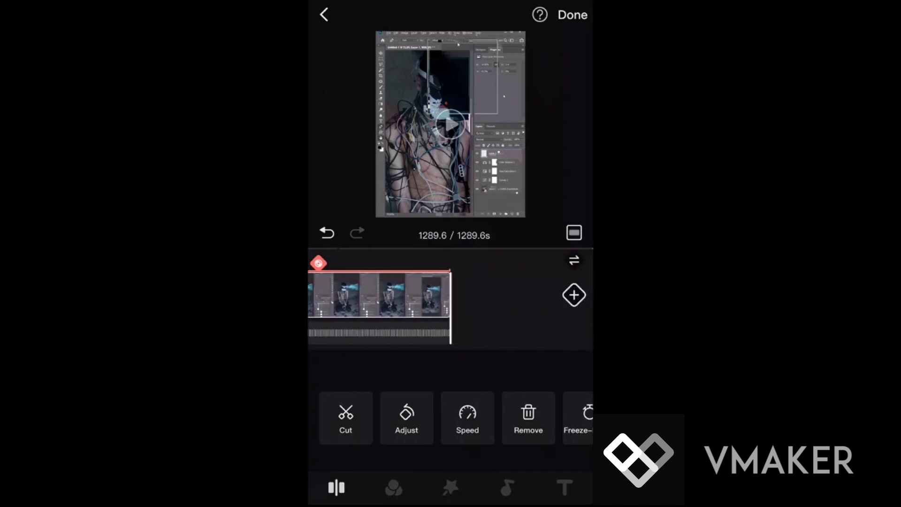
scroll(450, 296, "left", 5)
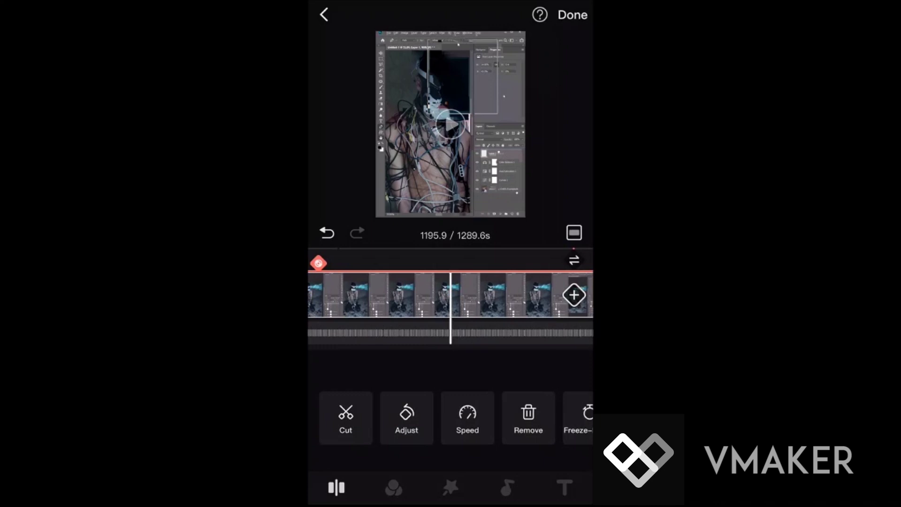
scroll(451, 295, "left", 3)
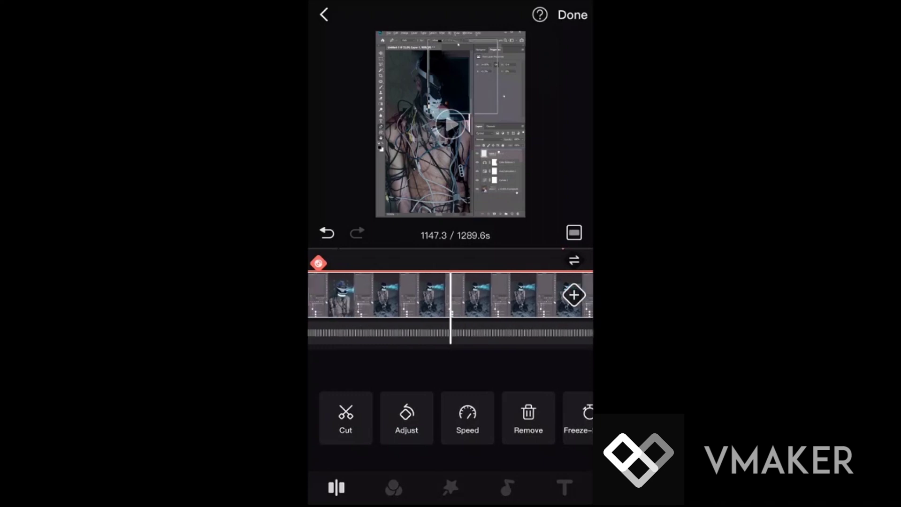
scroll(451, 296, "right", 2)
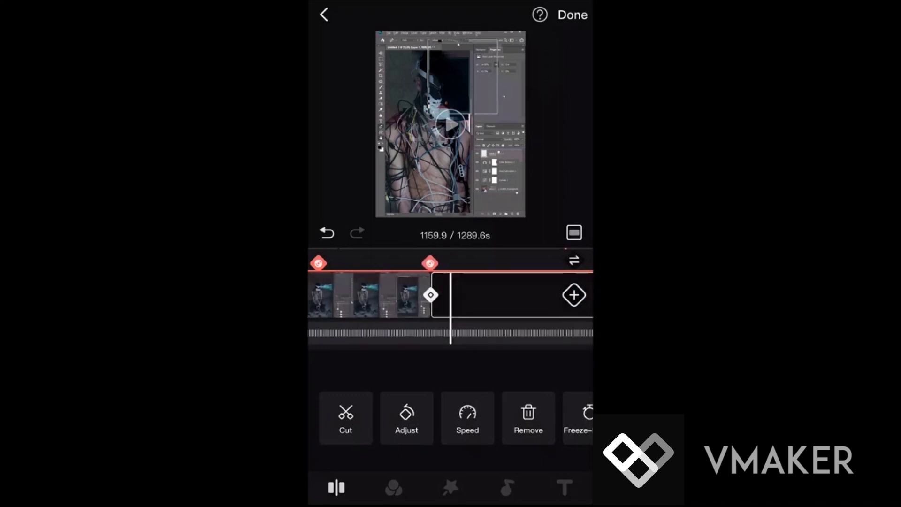
scroll(451, 296, "right", 2)
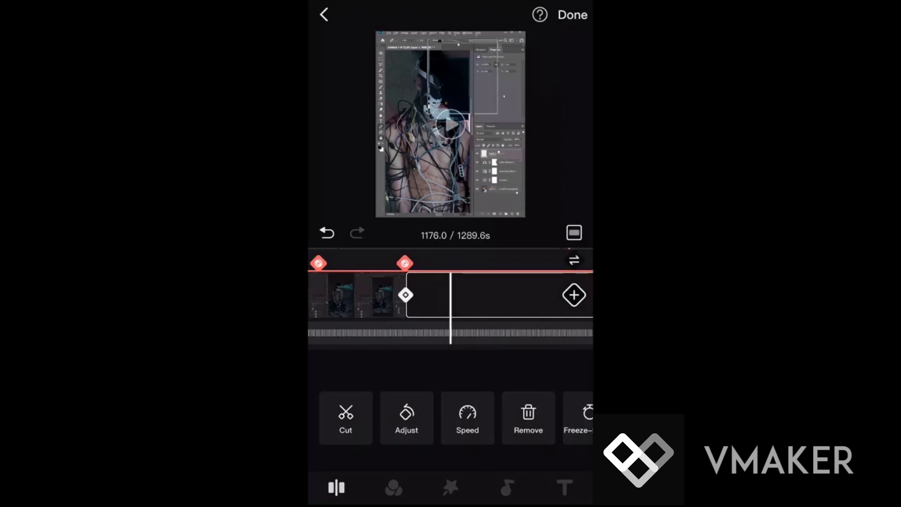
scroll(451, 296, "right", 1)
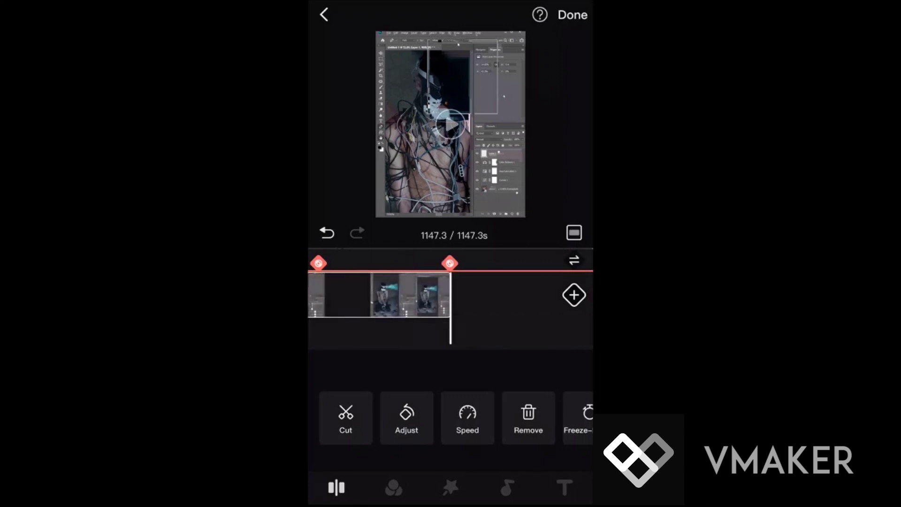
scroll(451, 296, "left", 2)
scroll(451, 296, "left", 4)
scroll(451, 296, "left", 3)
scroll(451, 296, "left", 4)
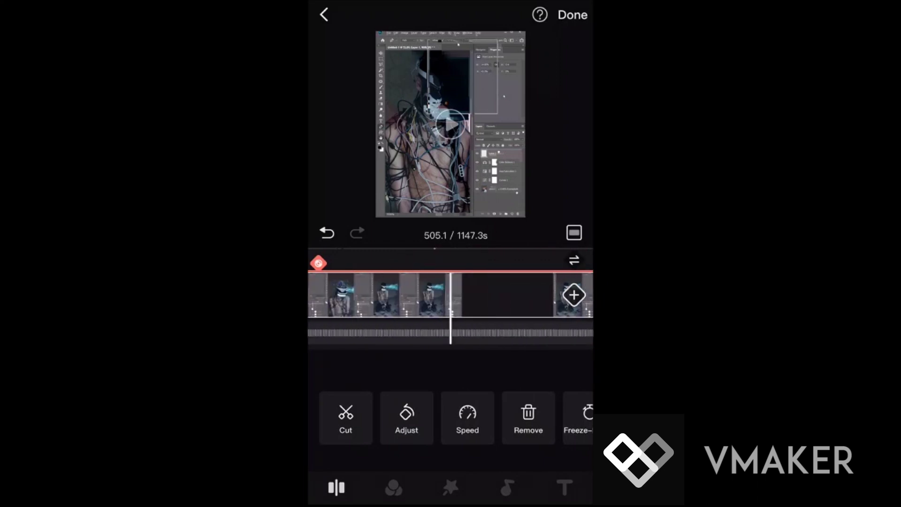
scroll(450, 296, "left", 1)
scroll(451, 296, "left", 4)
scroll(451, 295, "left", 4)
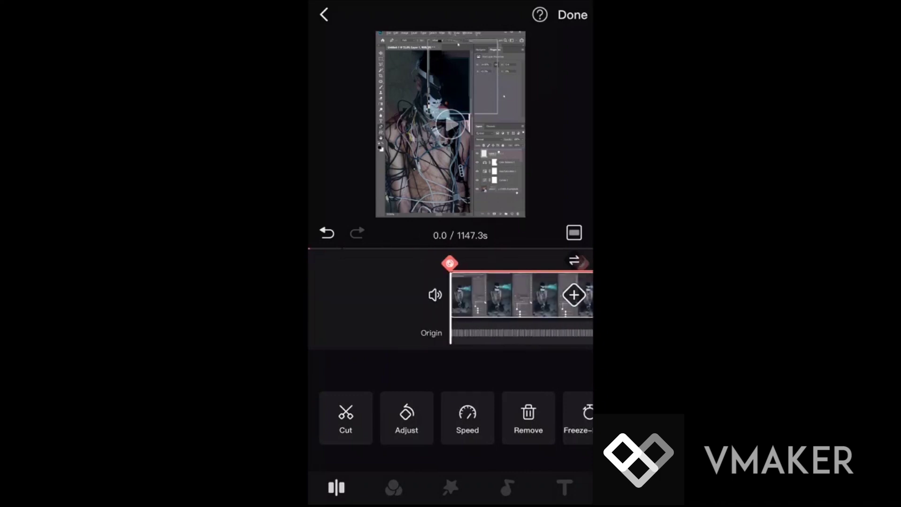
scroll(450, 417, "right", 1)
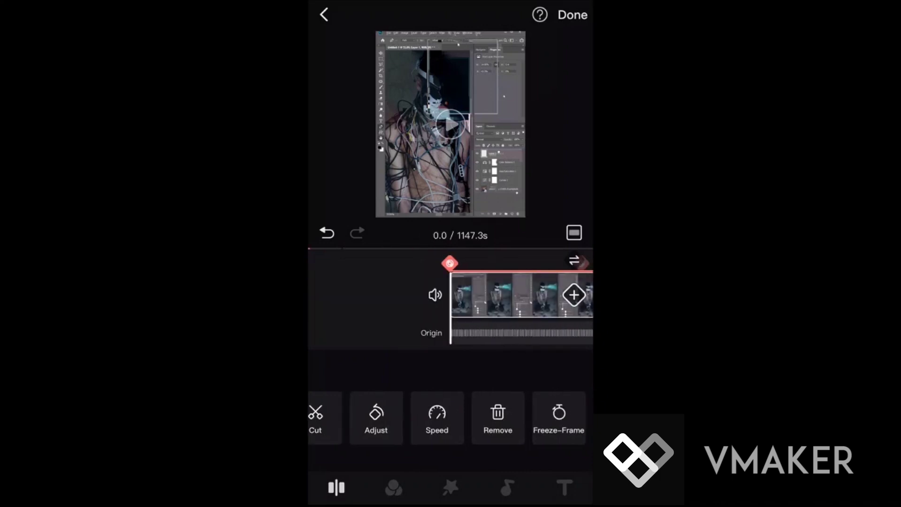
Step: Bring up the clip's Speed controls, currently set to 1.0x
left_click(436, 417)
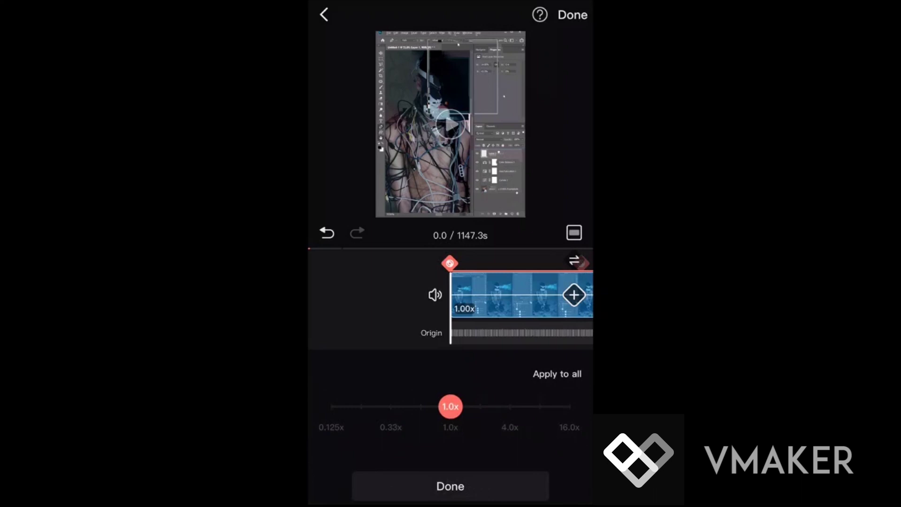
Step: Set the speed to 16x and apply it to every clip, making the project 71.7 seconds
mouse_move(450, 406)
left_mouse_down()
mouse_move(569, 407)
mouse_move(404, 406)
mouse_move(510, 407)
left_mouse_up()
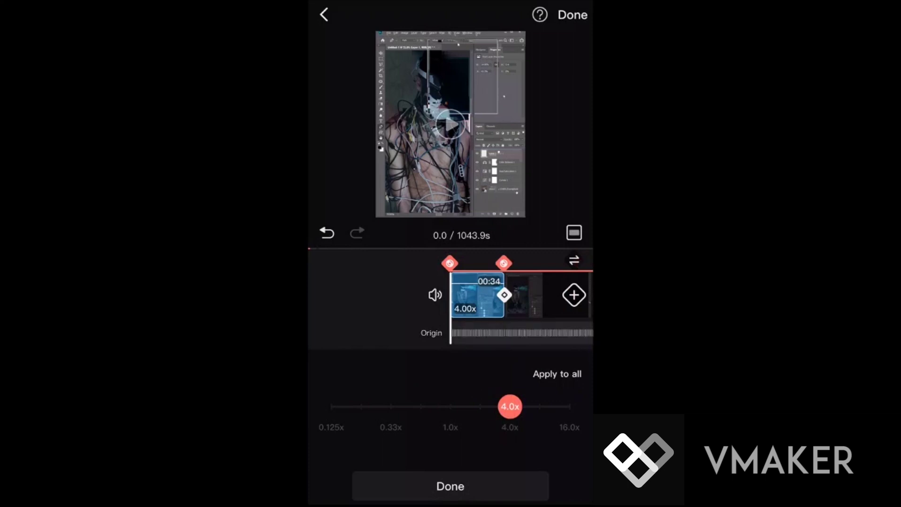
left_click_drag(509, 406, 569, 406)
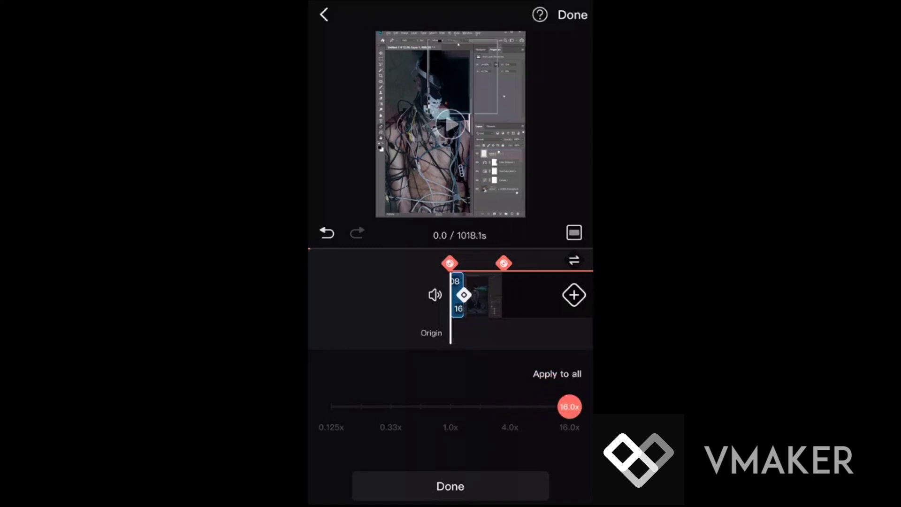
left_click(557, 374)
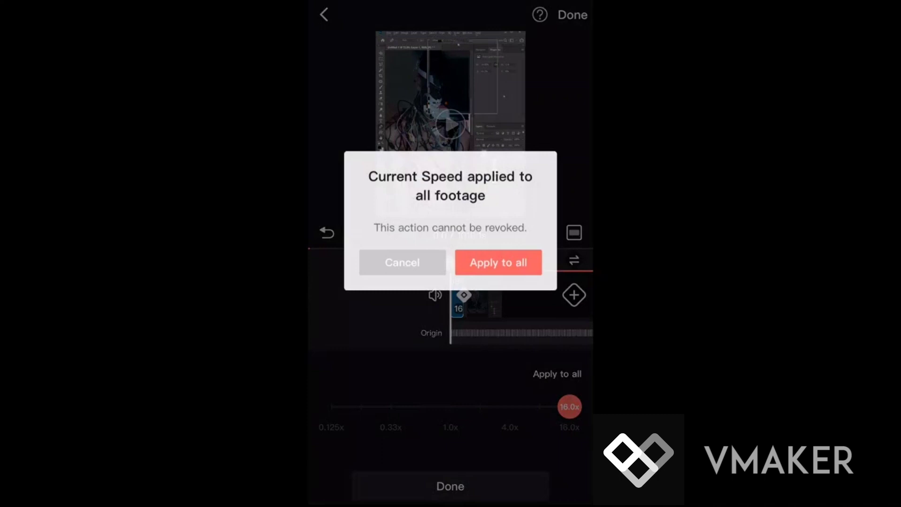
left_click(499, 261)
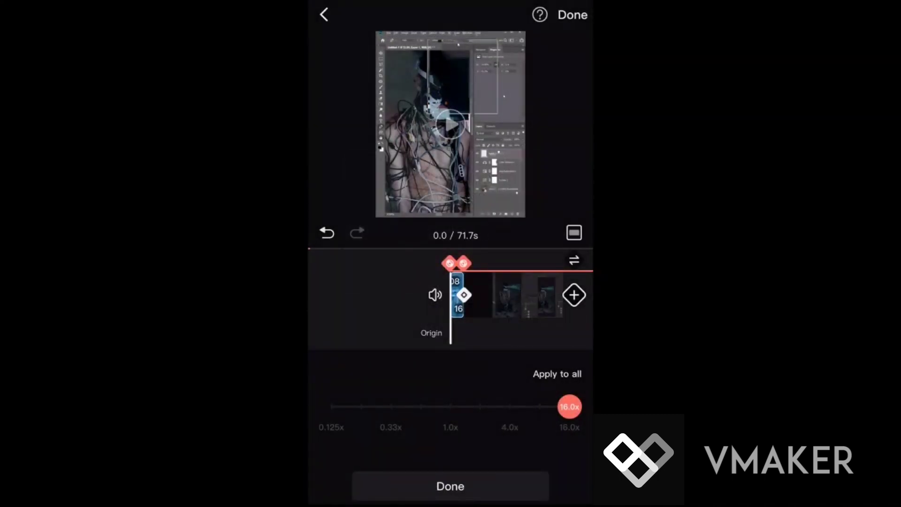
mouse_move(521, 296)
left_mouse_down()
mouse_move(394, 296)
mouse_move(535, 295)
left_mouse_up()
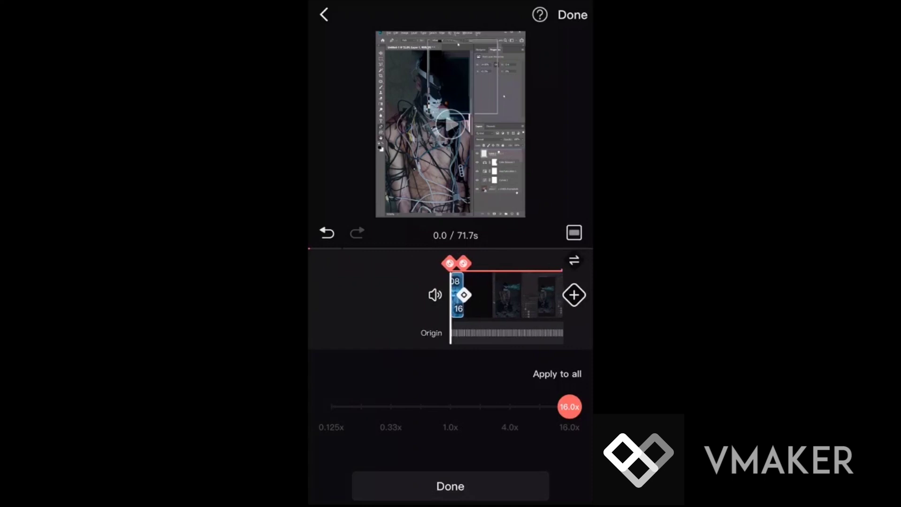
left_click(451, 485)
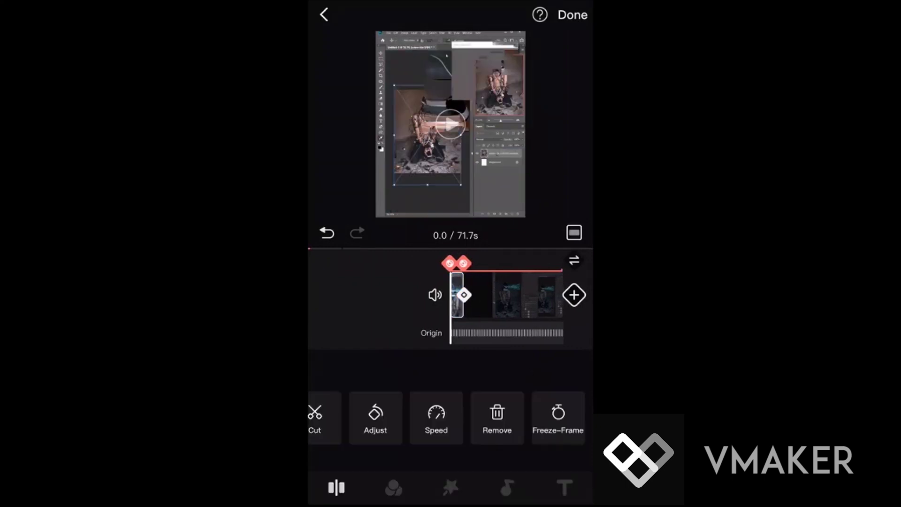
Step: Preview the sped-up footage and remove a short unwanted piece
left_click(450, 125)
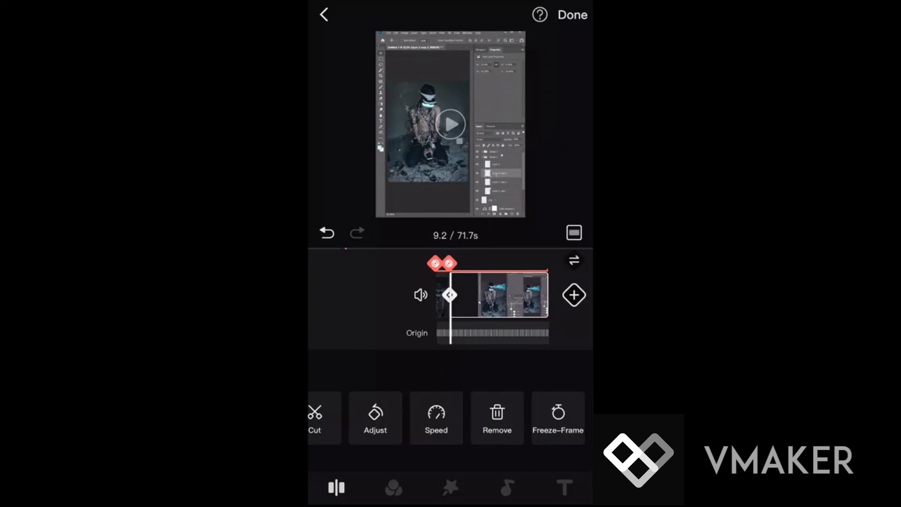
left_click(451, 125)
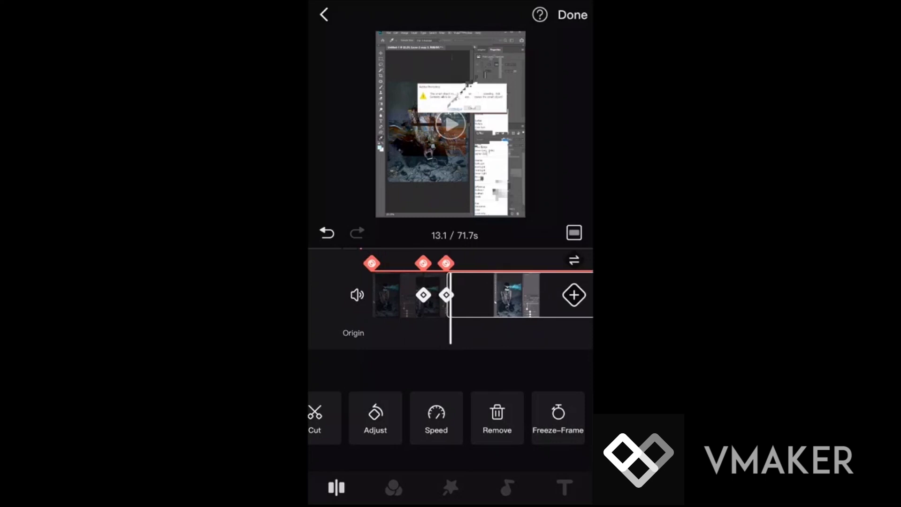
scroll(486, 296, "left", 3)
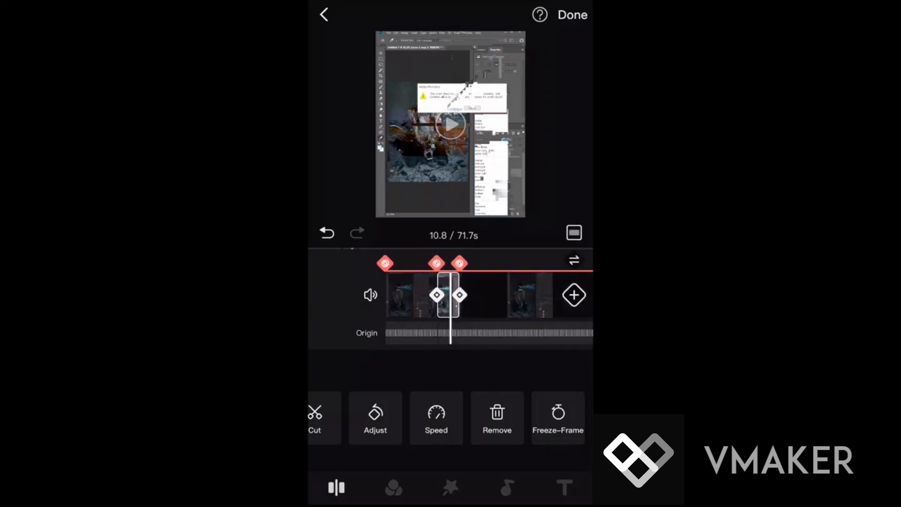
left_click(497, 418)
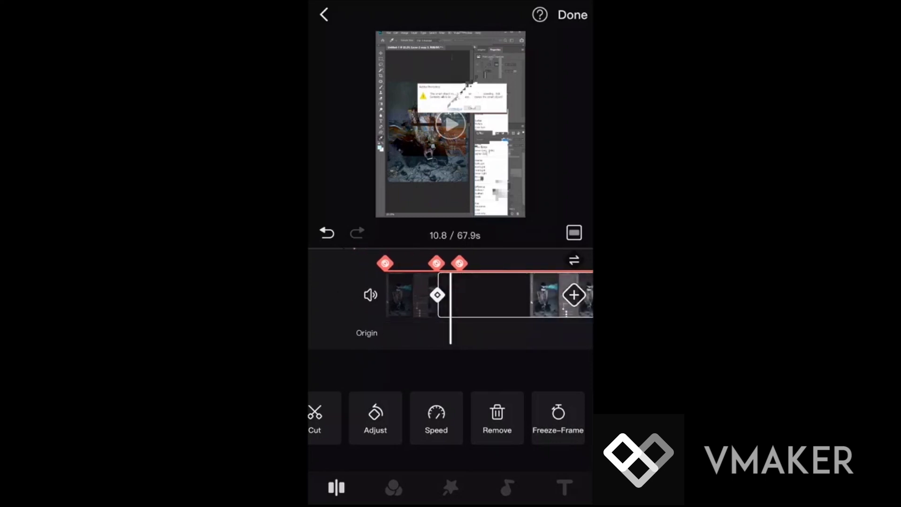
scroll(486, 296, "left", 1)
scroll(485, 296, "right", 1)
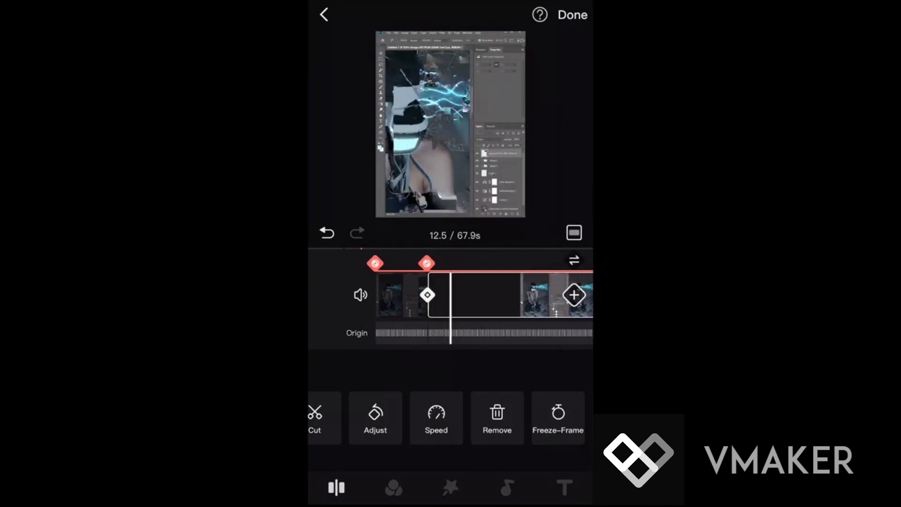
scroll(485, 295, "right", 1)
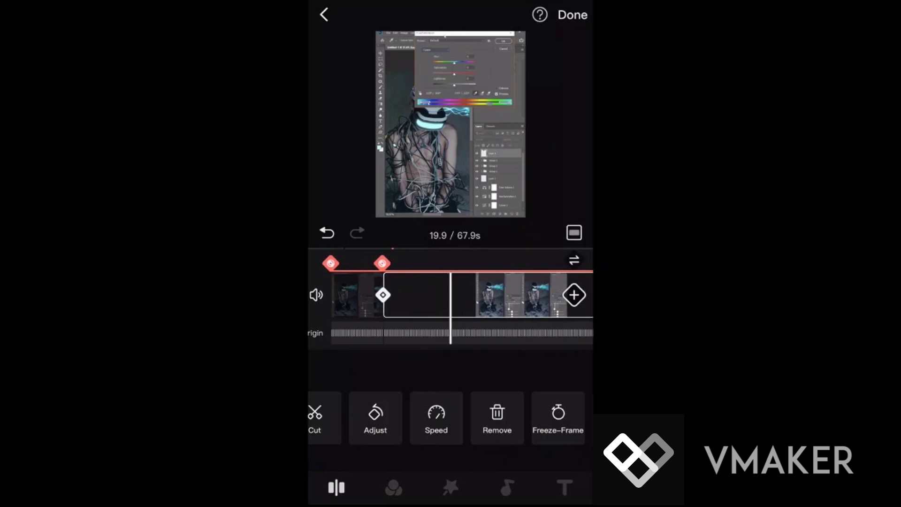
Step: Scrub ahead to about 40 seconds and split the clip there
left_click_drag(521, 296, 352, 296)
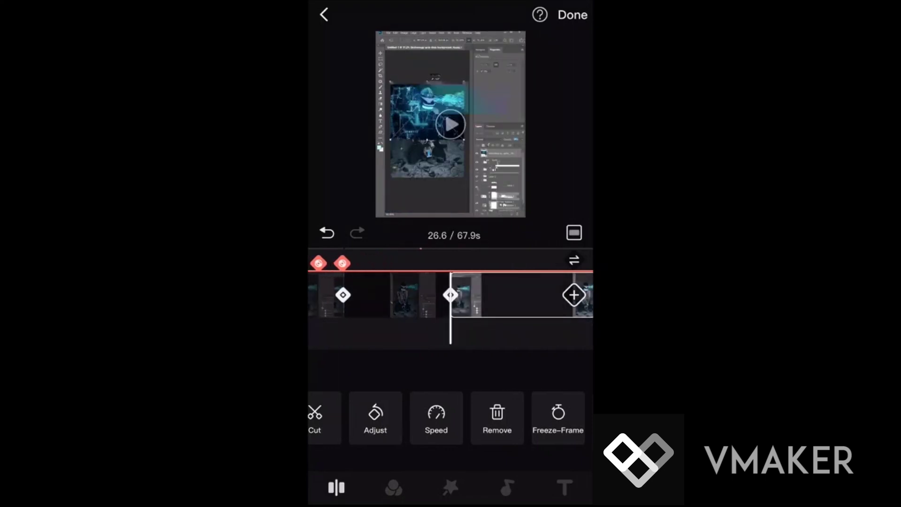
left_click_drag(521, 295, 352, 296)
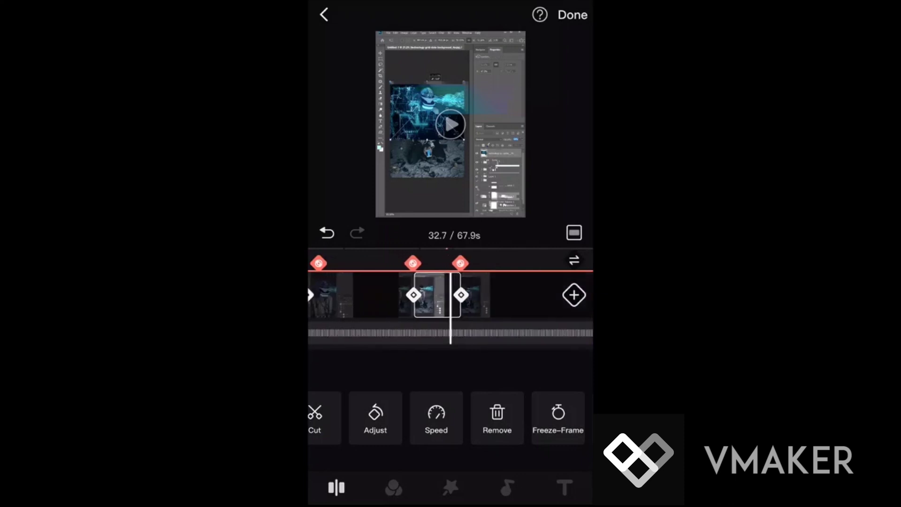
left_click_drag(493, 296, 478, 296)
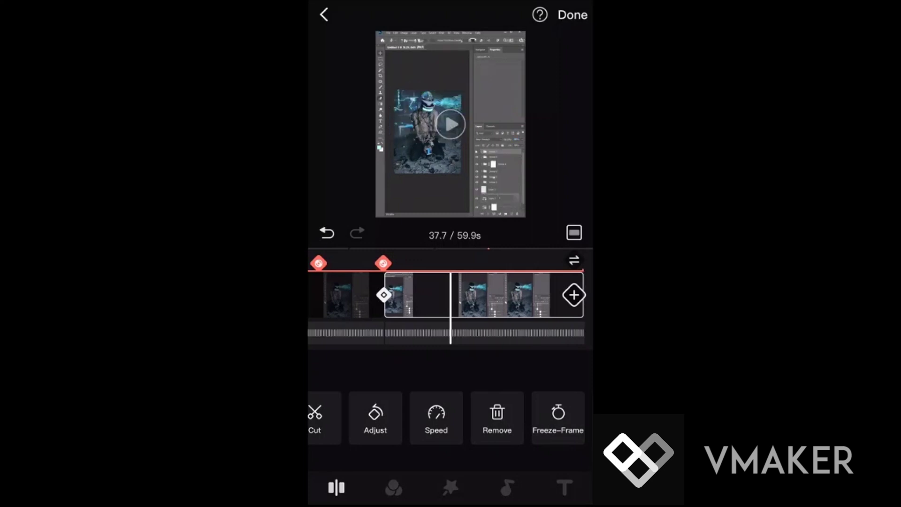
left_click_drag(492, 296, 437, 295)
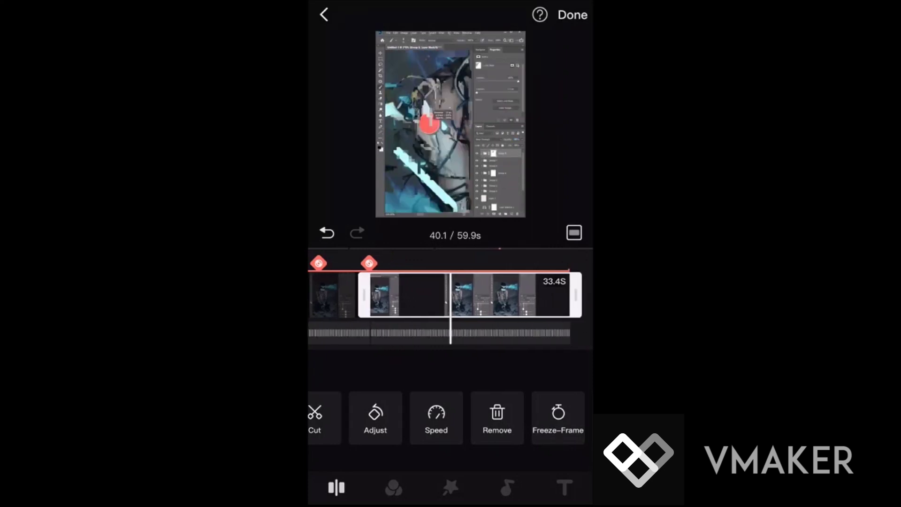
left_click(492, 296)
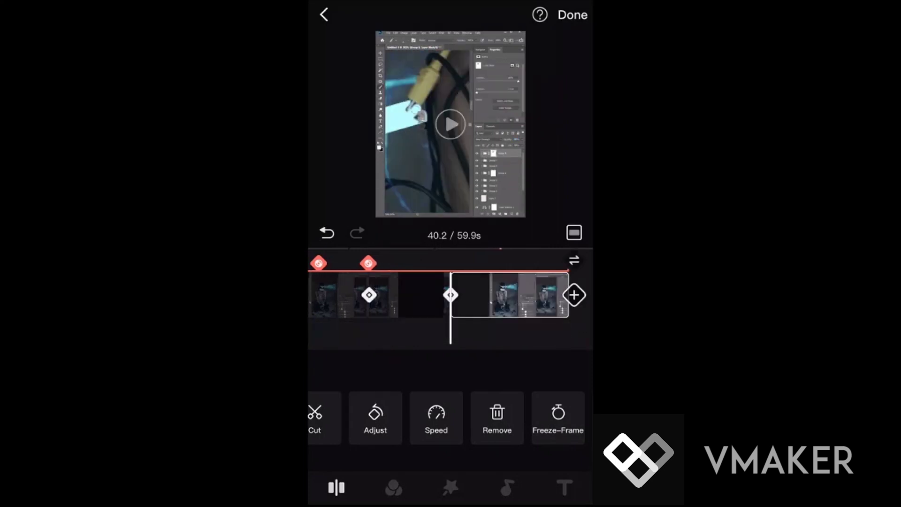
left_click_drag(492, 296, 436, 295)
left_click(315, 419)
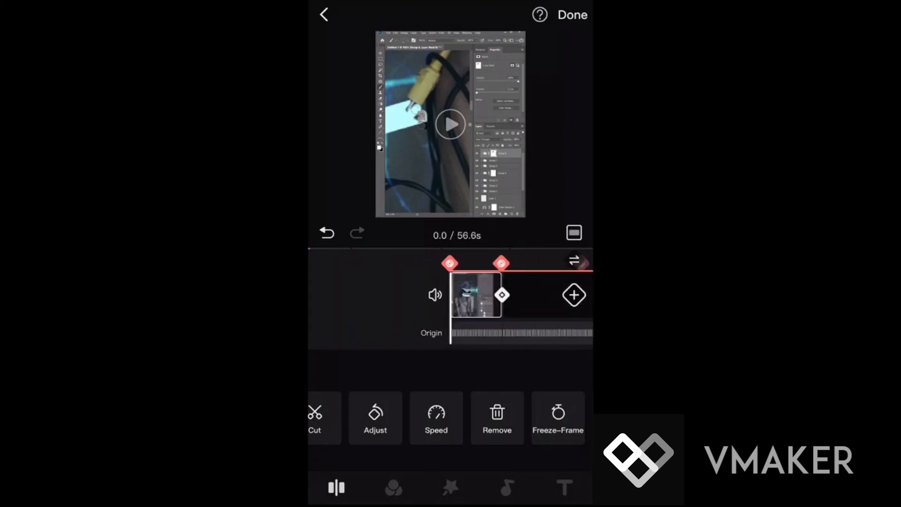
Step: Mute the tutorial clips' original sound with the speaker icon beside the timeline
left_click(435, 294)
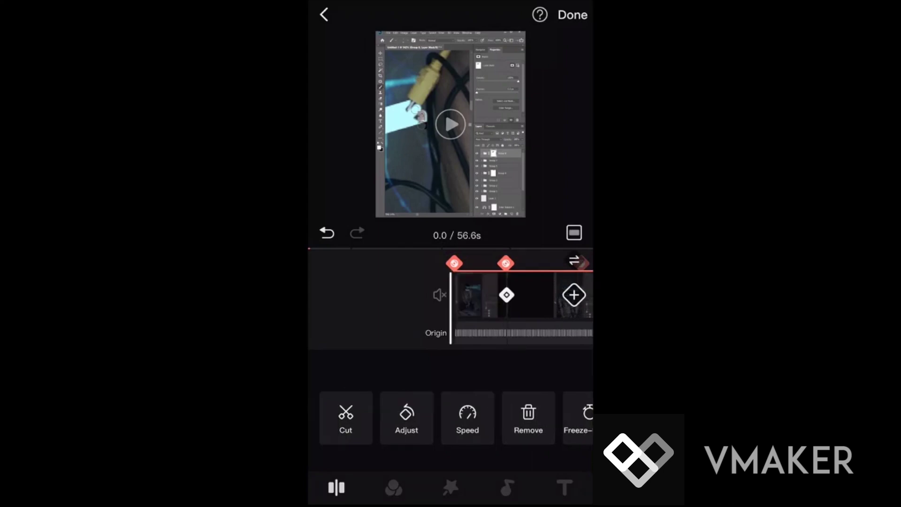
Step: Add the portrait and neon cube photos and move them to the start, portrait first
left_click(573, 295)
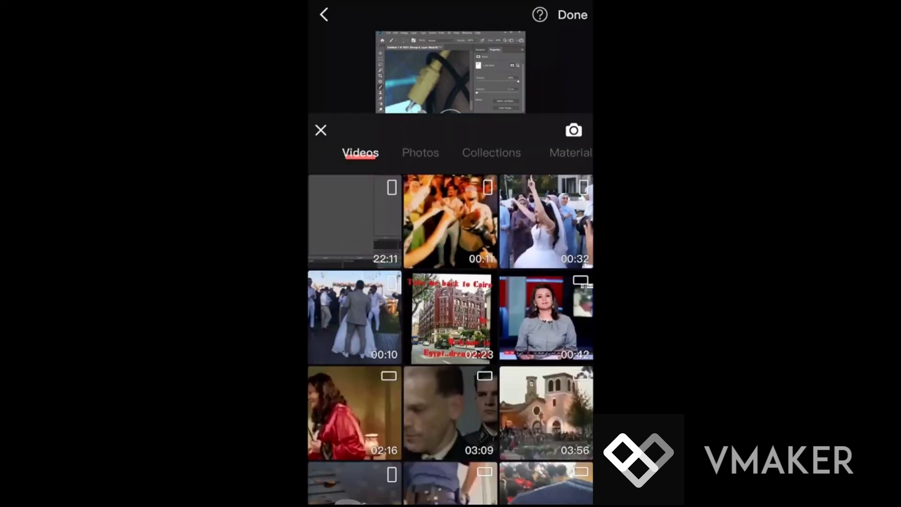
left_click(420, 37)
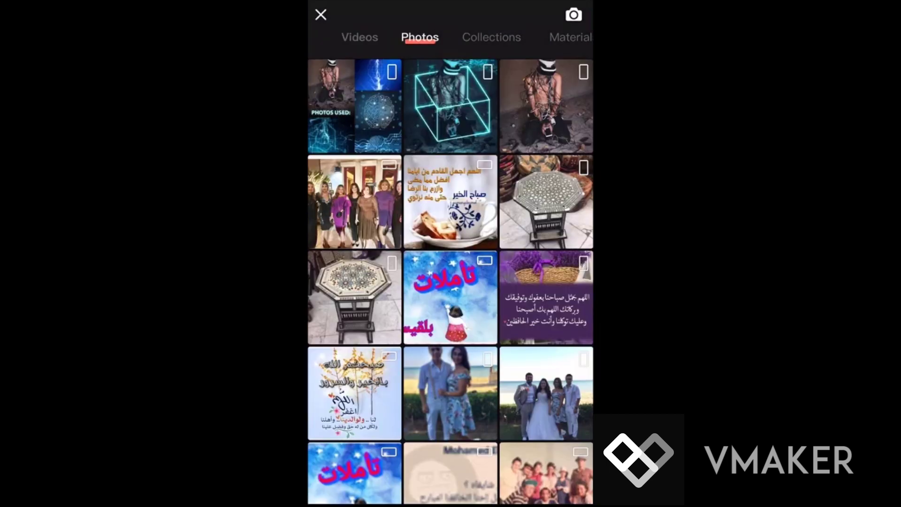
left_click(450, 106)
left_click(546, 106)
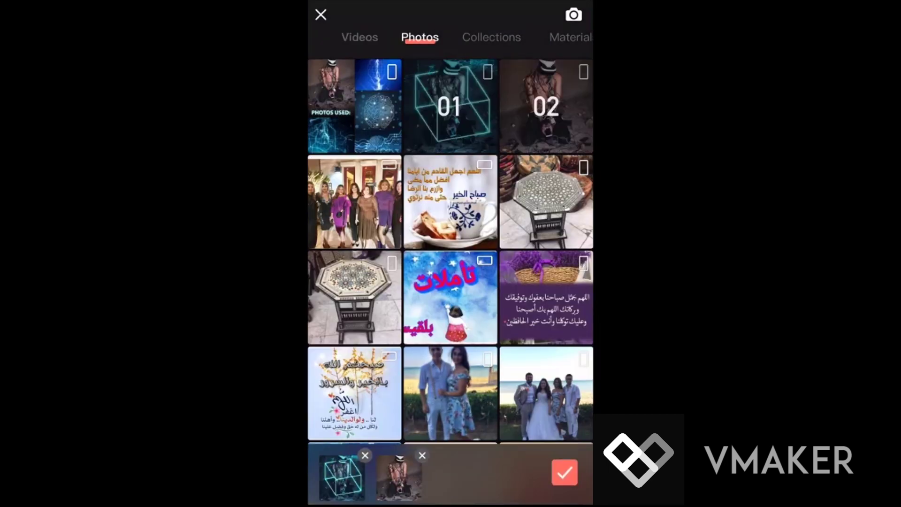
left_click(564, 474)
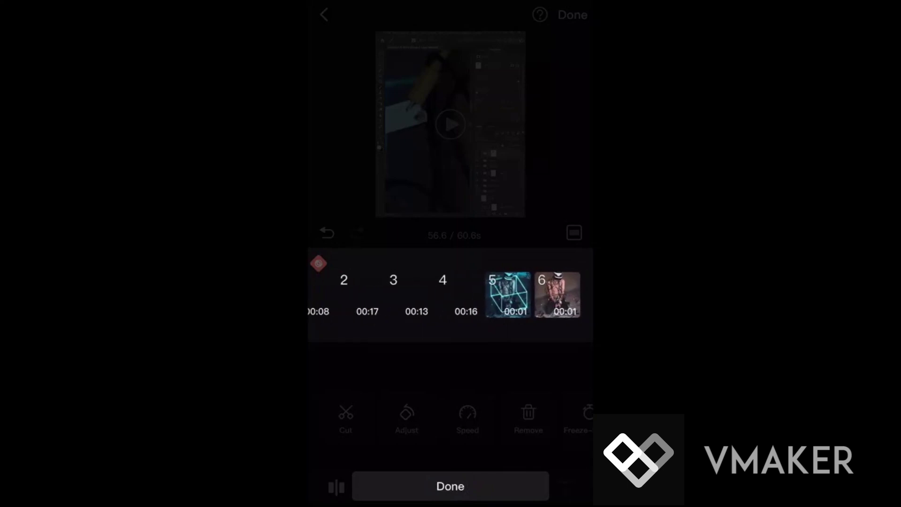
left_click_drag(557, 295, 330, 296)
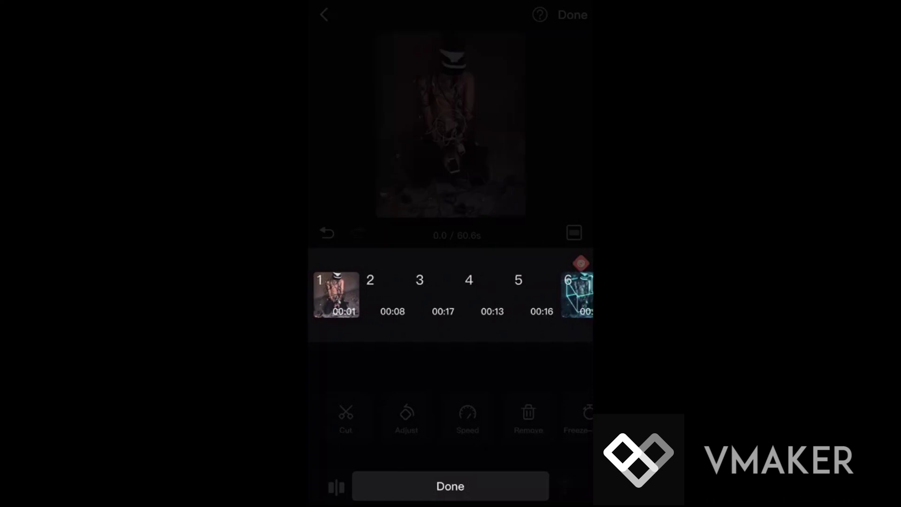
left_click_drag(577, 294, 386, 294)
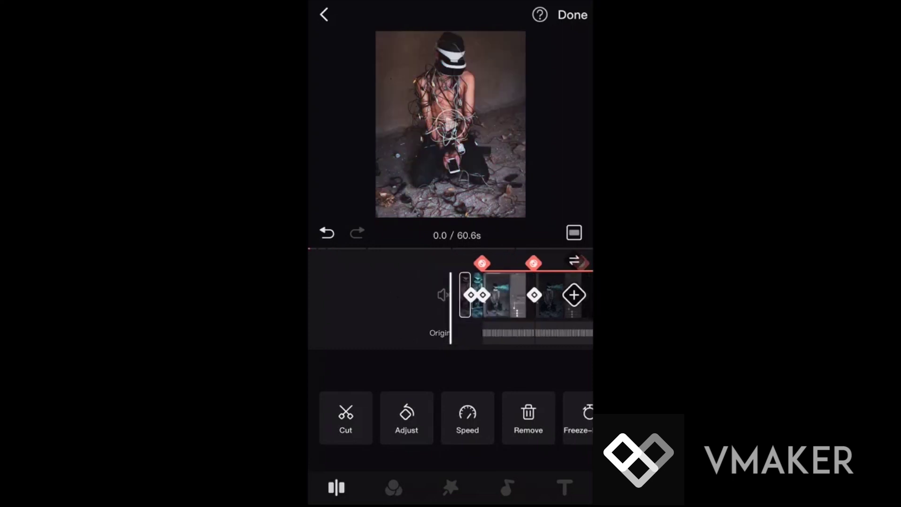
Step: Put a slow Disintegrate transition between the portrait and cube photos, then preview it
left_click(450, 124)
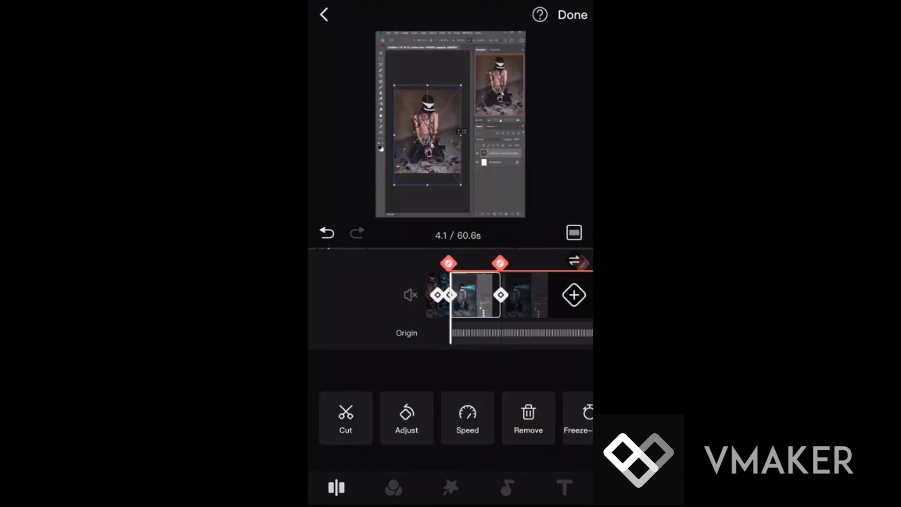
left_click_drag(492, 296, 518, 295)
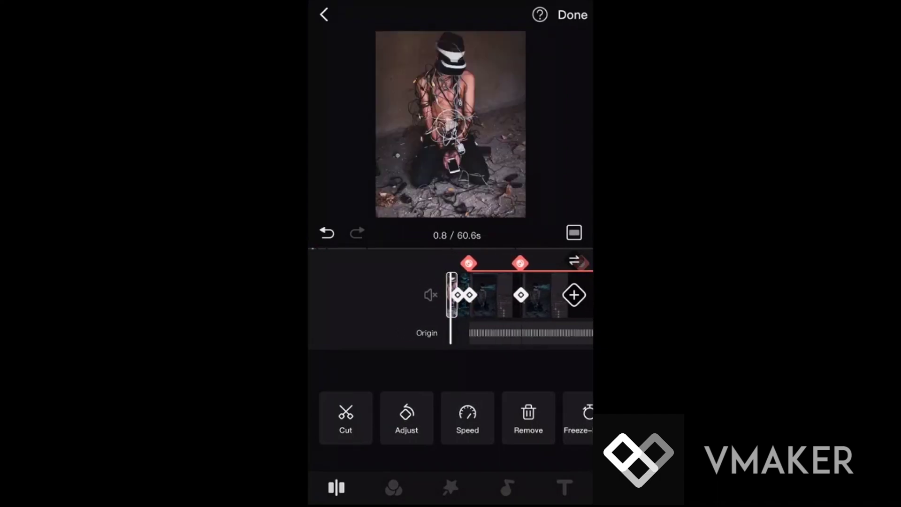
left_click(458, 294)
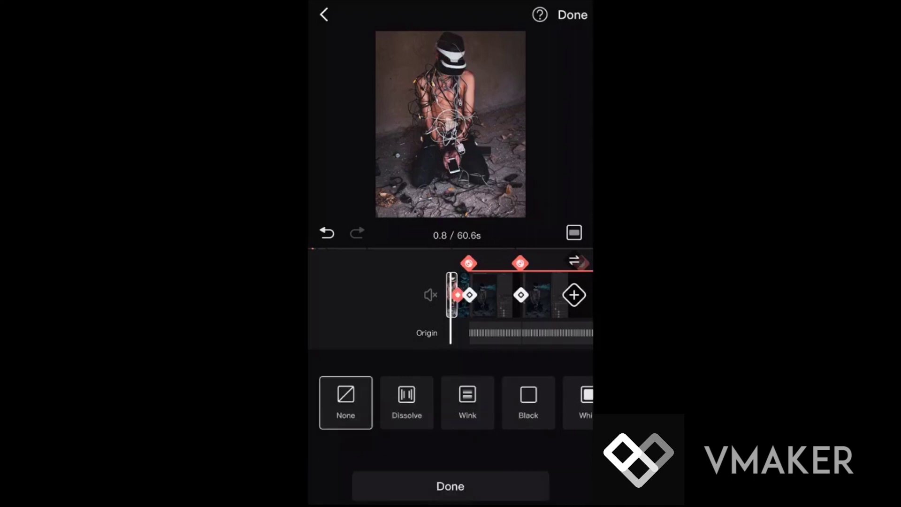
scroll(450, 402, "right", 1)
scroll(451, 402, "right", 2)
scroll(451, 402, "right", 2)
scroll(450, 402, "right", 2)
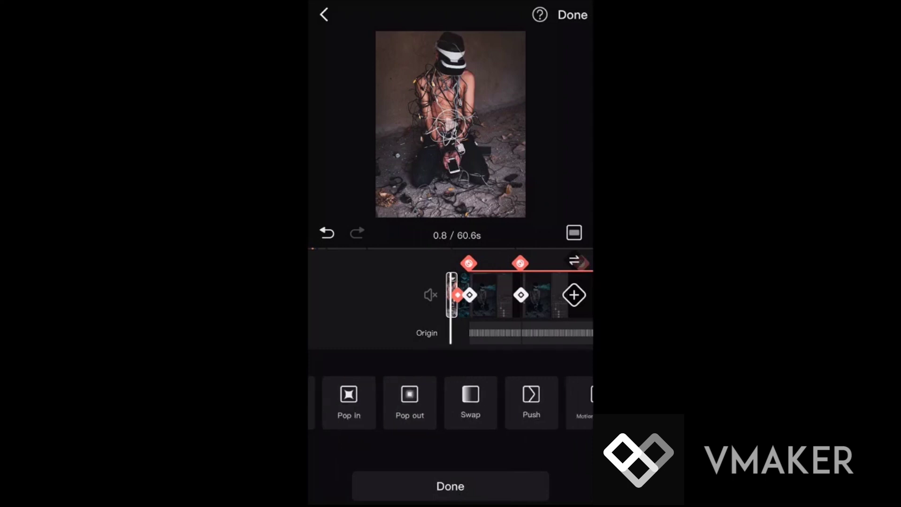
scroll(451, 402, "right", 3)
scroll(450, 401, "right", 2)
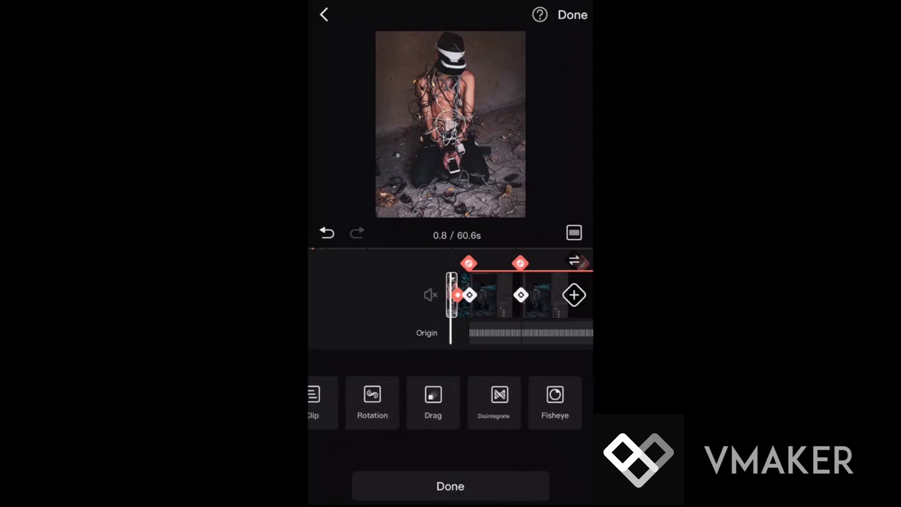
left_click(494, 402)
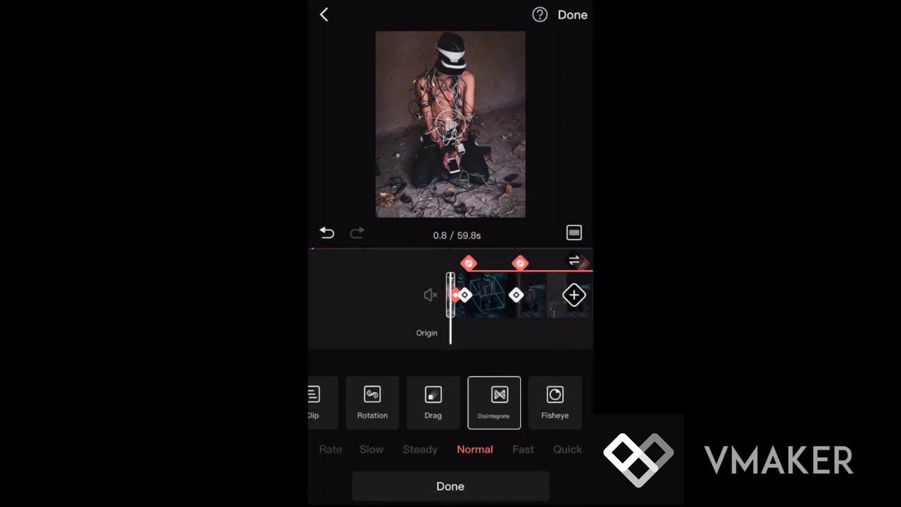
left_click(371, 449)
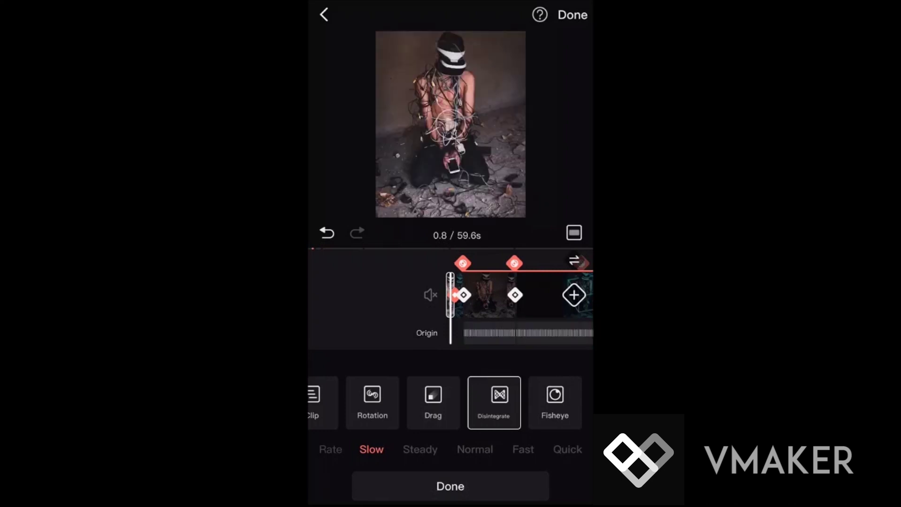
left_click(449, 486)
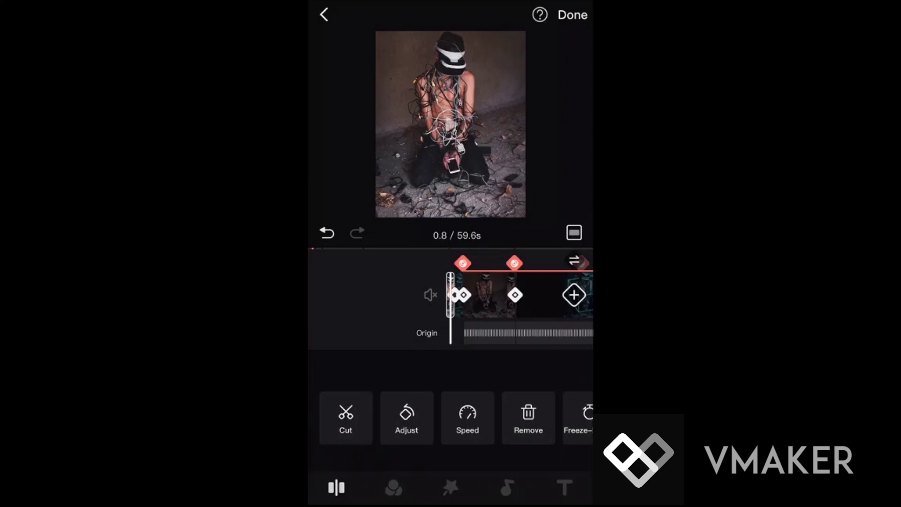
left_click(451, 124)
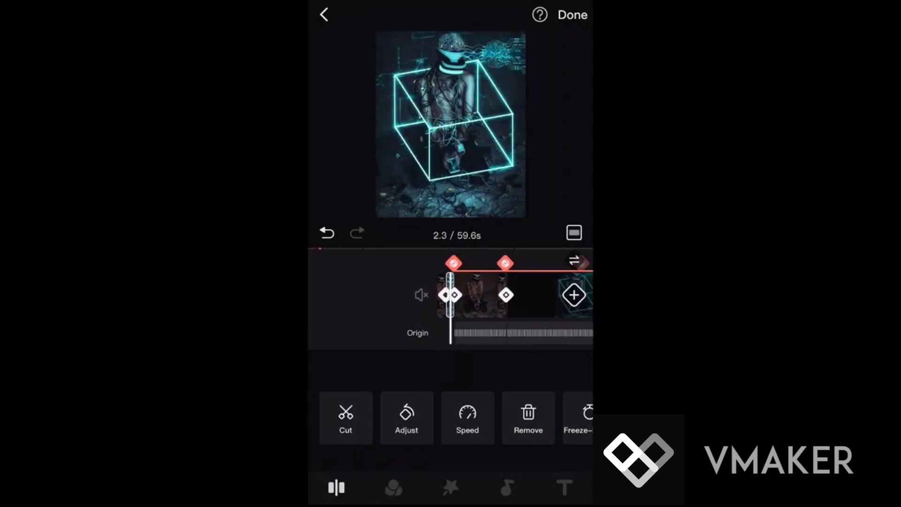
left_click_drag(493, 296, 504, 296)
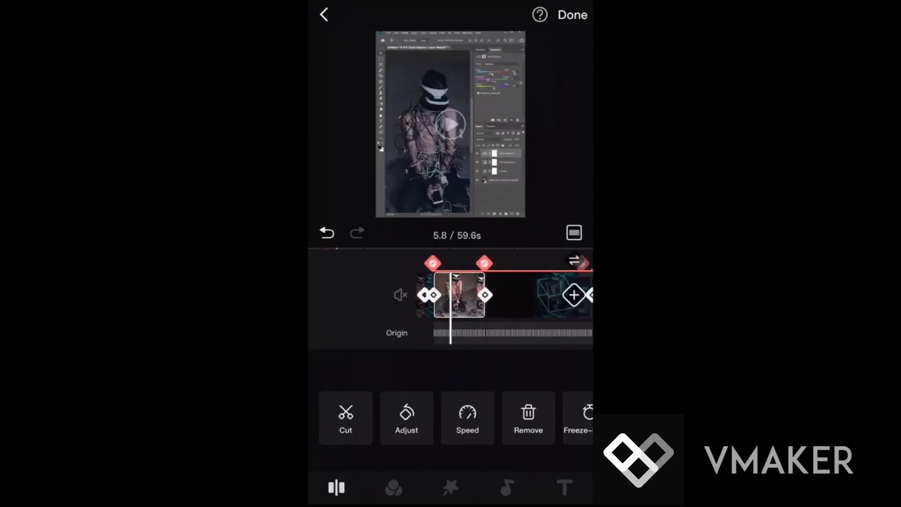
Step: Browse the portrait photo's filters, brightness and contrast adjustments, and video effects
left_click(394, 487)
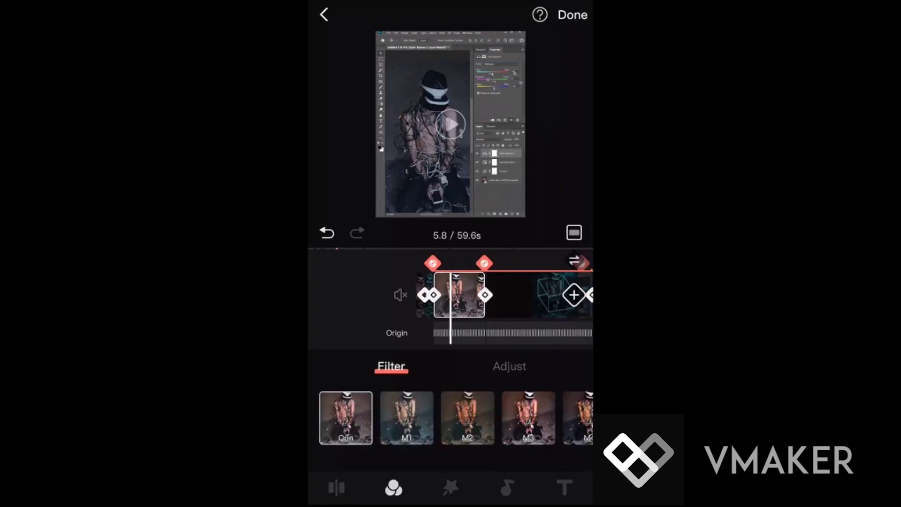
scroll(451, 417, "right", 5)
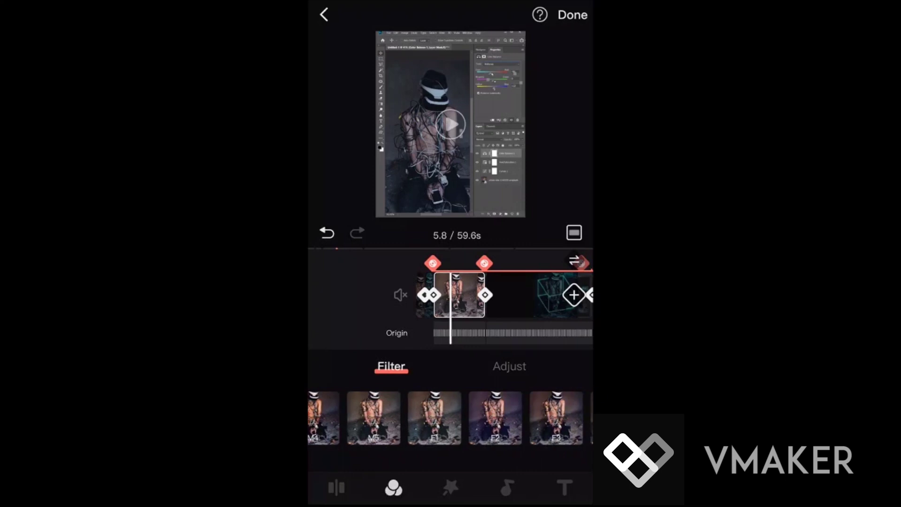
scroll(451, 418, "right", 3)
scroll(450, 418, "right", 3)
scroll(450, 417, "right", 3)
scroll(451, 417, "right", 3)
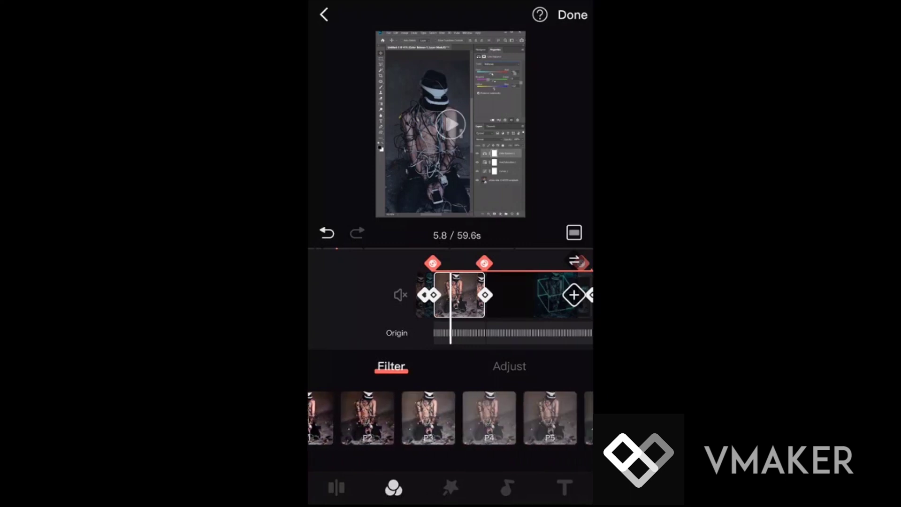
scroll(450, 418, "right", 2)
scroll(450, 418, "right", 2)
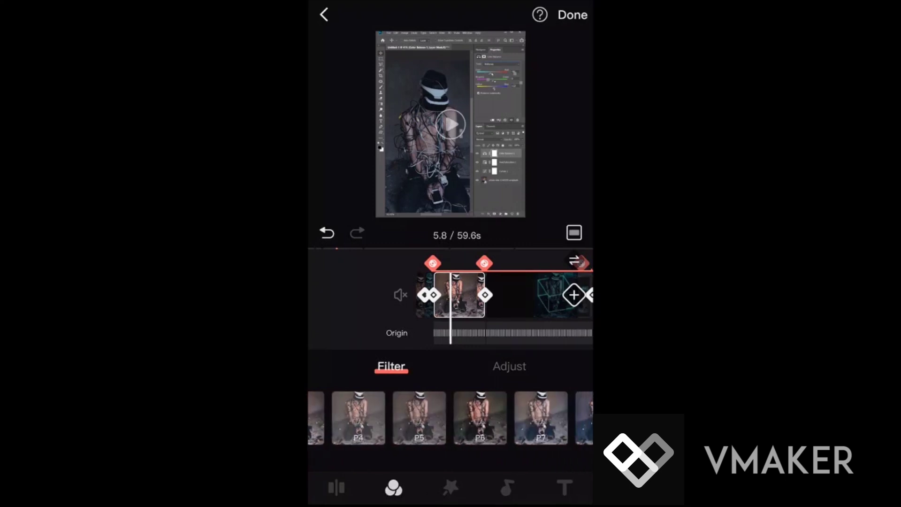
scroll(450, 296, "left", 1)
scroll(450, 296, "right", 3)
scroll(451, 295, "right", 3)
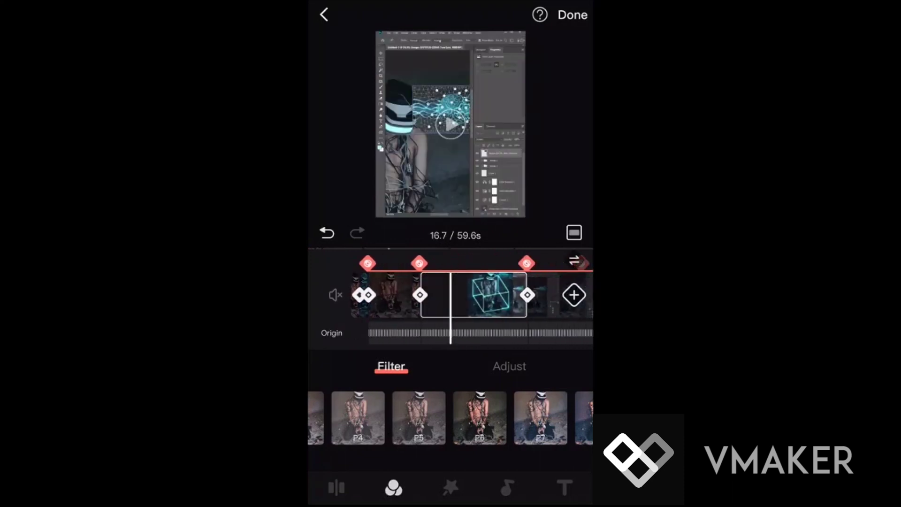
scroll(450, 296, "right", 1)
left_click(509, 366)
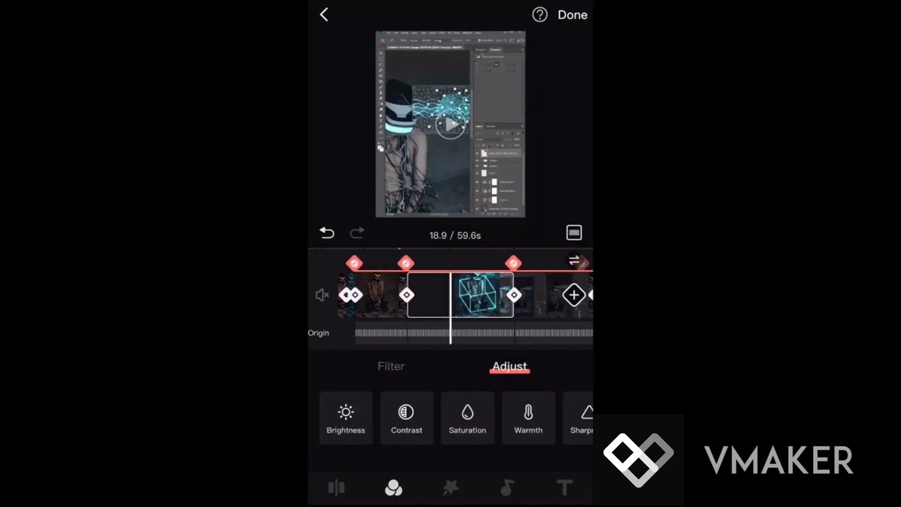
scroll(450, 417, "right", 2)
scroll(451, 417, "left", 2)
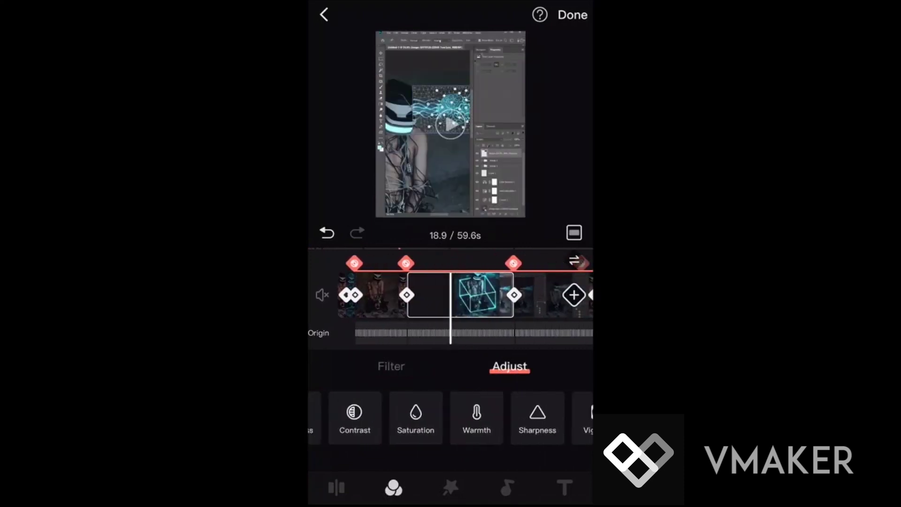
scroll(450, 417, "left", 1)
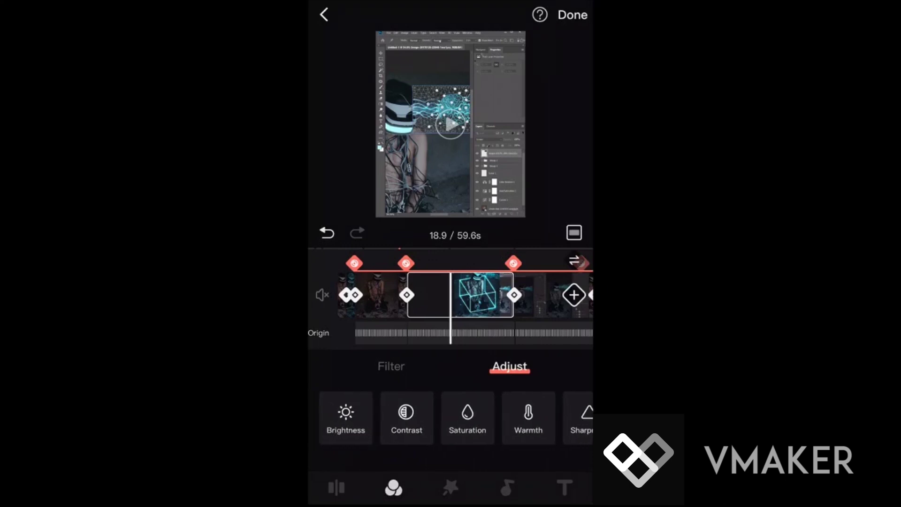
scroll(450, 296, "left", 5)
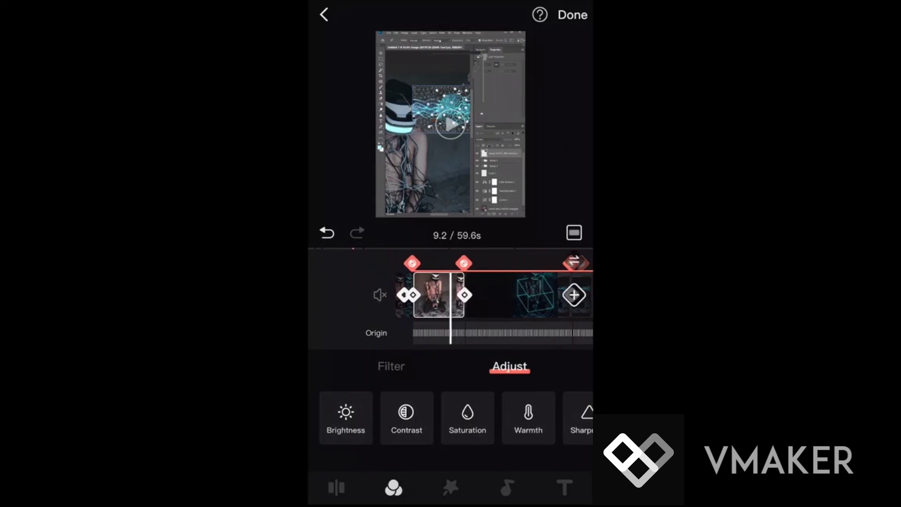
scroll(451, 417, "right", 1)
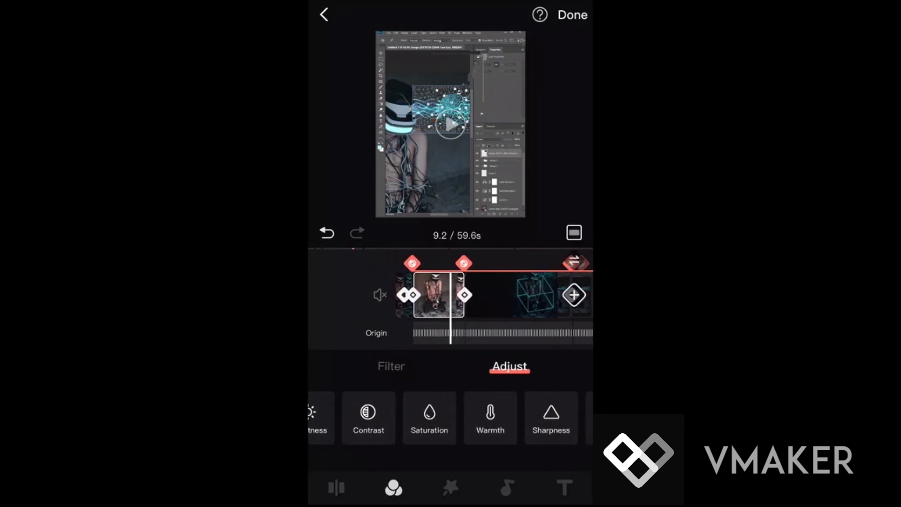
left_click(450, 487)
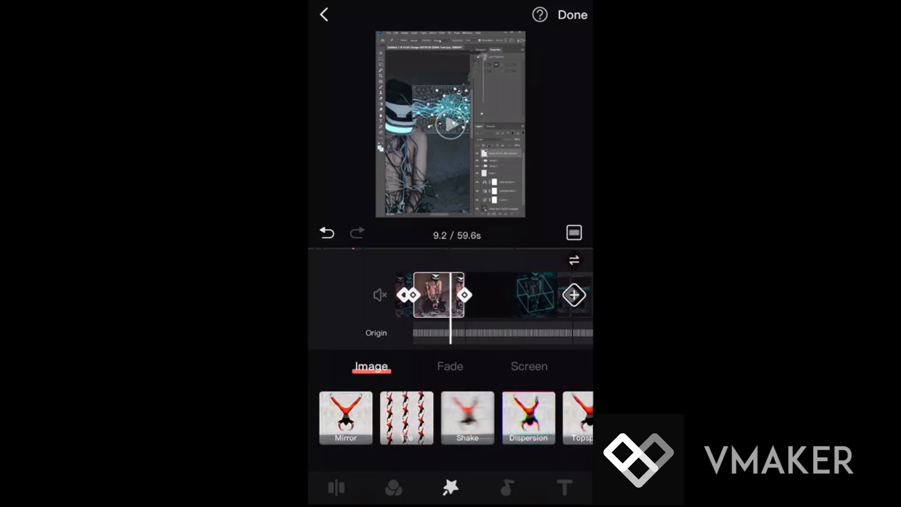
scroll(451, 296, "left", 5)
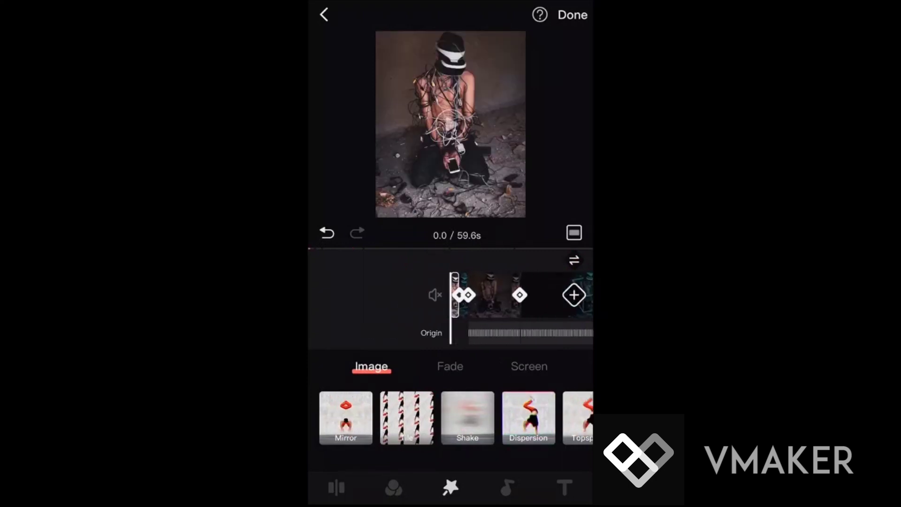
Step: Try and undo the Tile, Close and Open fade effects, then pick Screen's Dichotomy effect
left_click(406, 418)
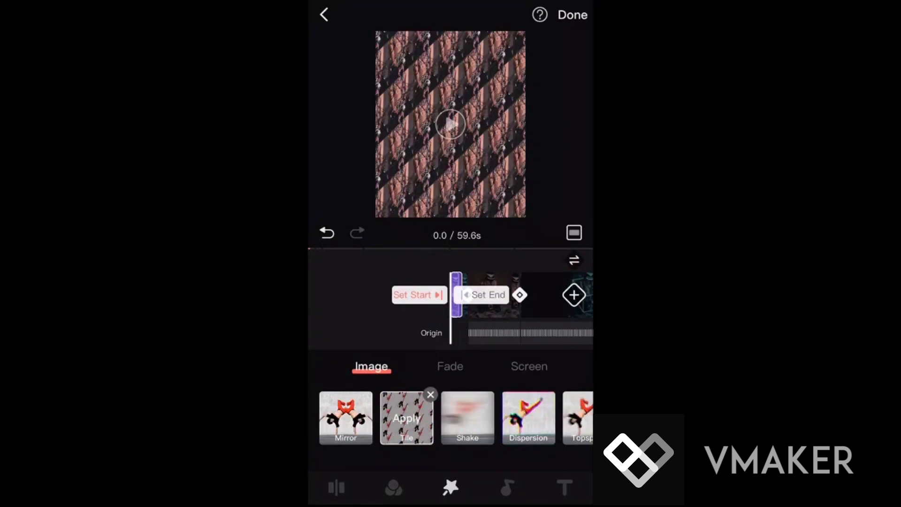
left_click(327, 233)
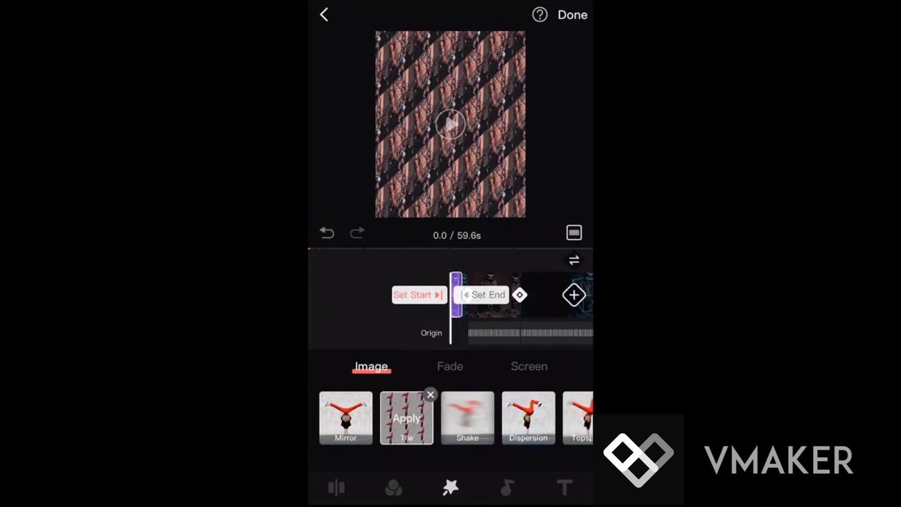
left_click(450, 366)
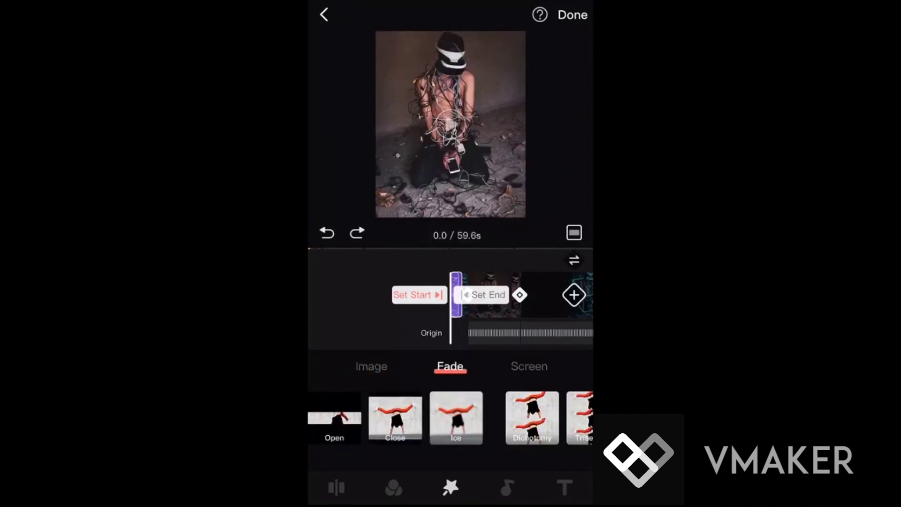
left_click(395, 417)
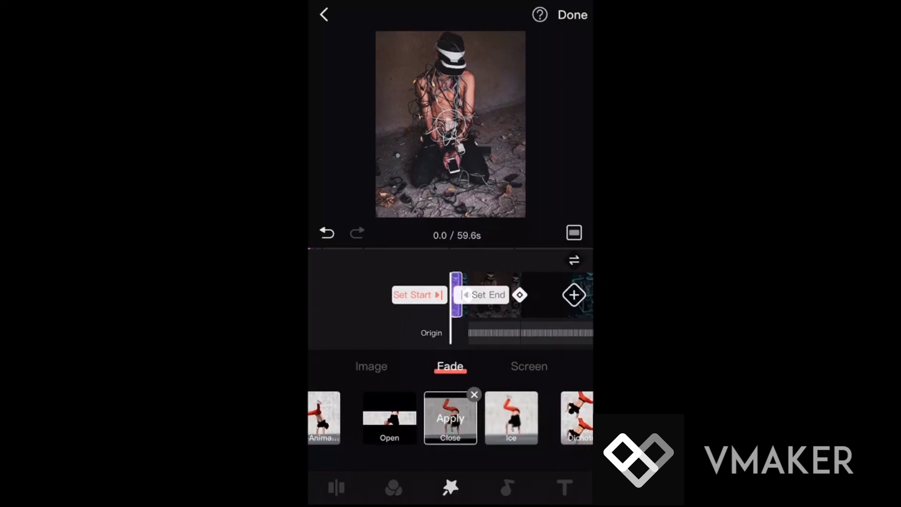
left_click(390, 418)
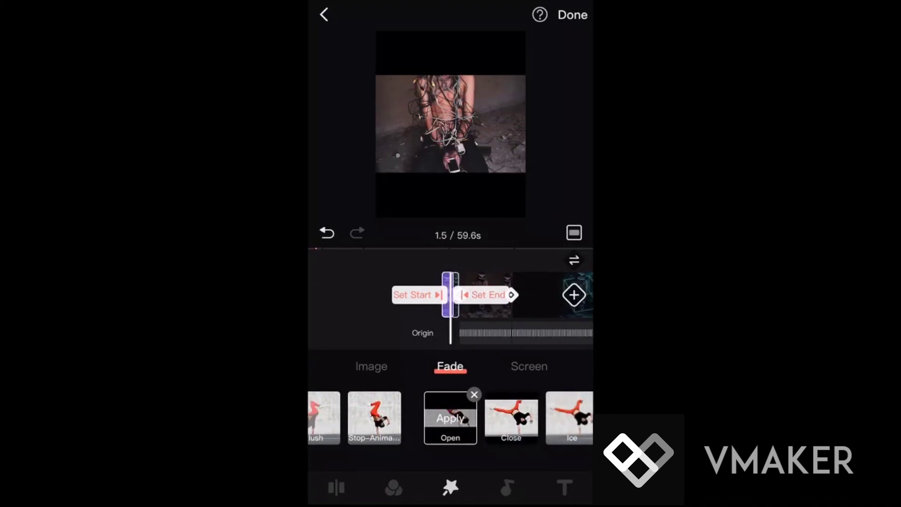
left_click(327, 233)
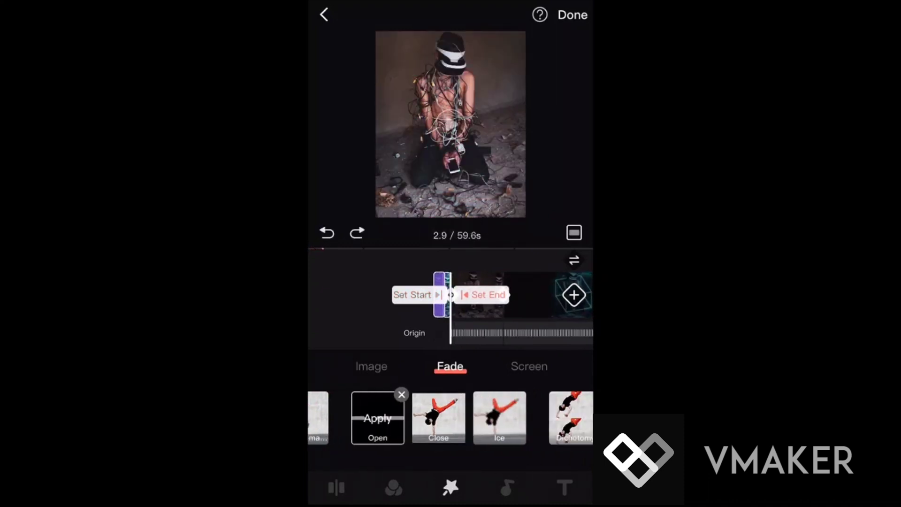
left_click(528, 366)
left_click(456, 417)
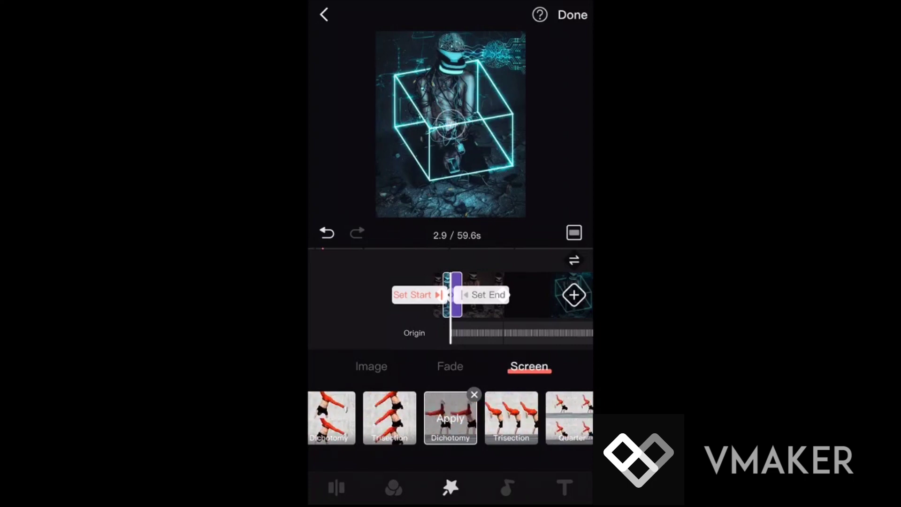
Step: Confirm Dichotomy, preview it from an earlier moment, then undo it
left_click(449, 418)
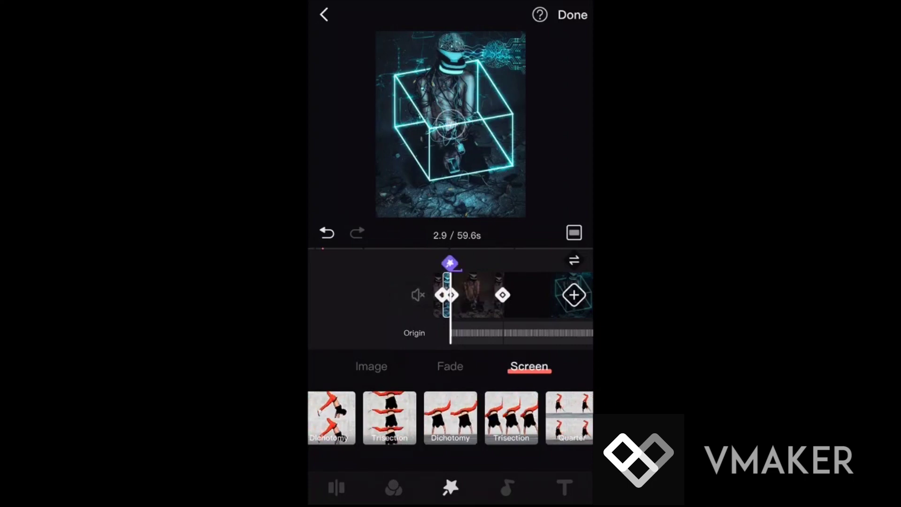
left_click_drag(493, 296, 506, 296)
left_click(450, 124)
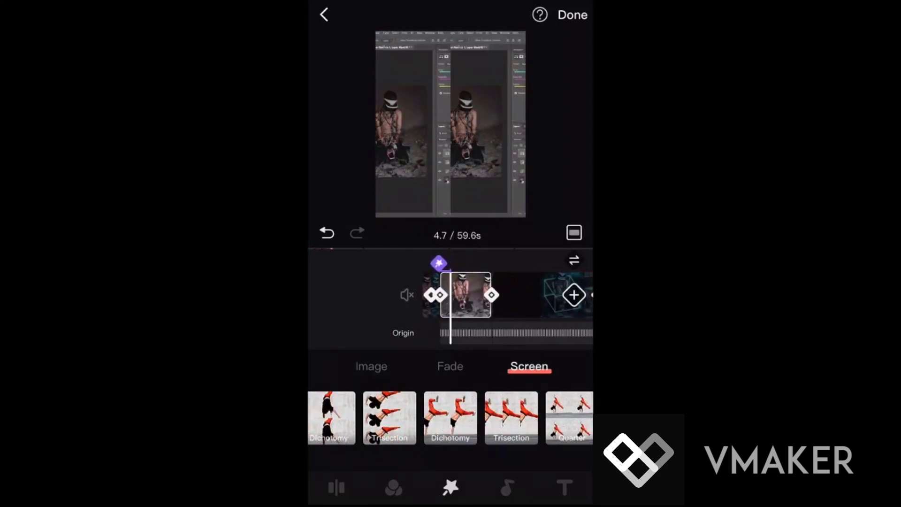
left_click(327, 233)
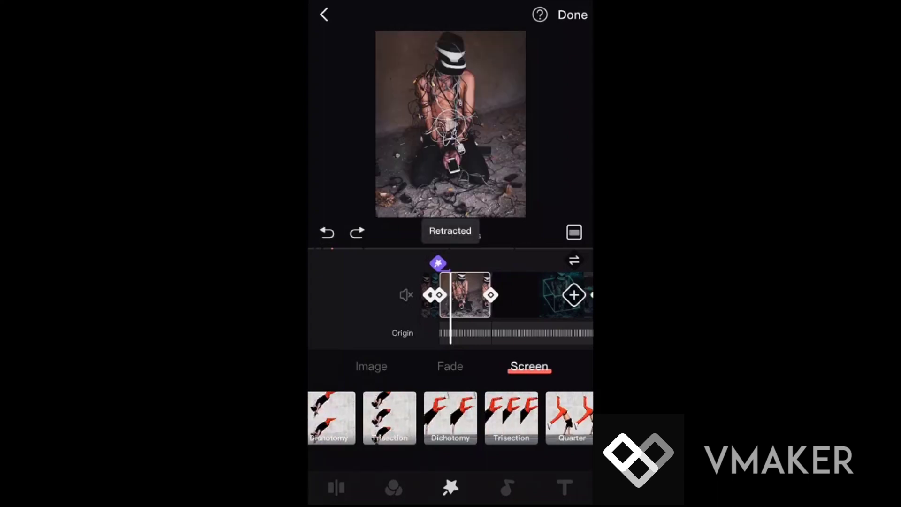
Step: Reapply Dichotomy at the very start of the video and preview the split effect
left_click(574, 260)
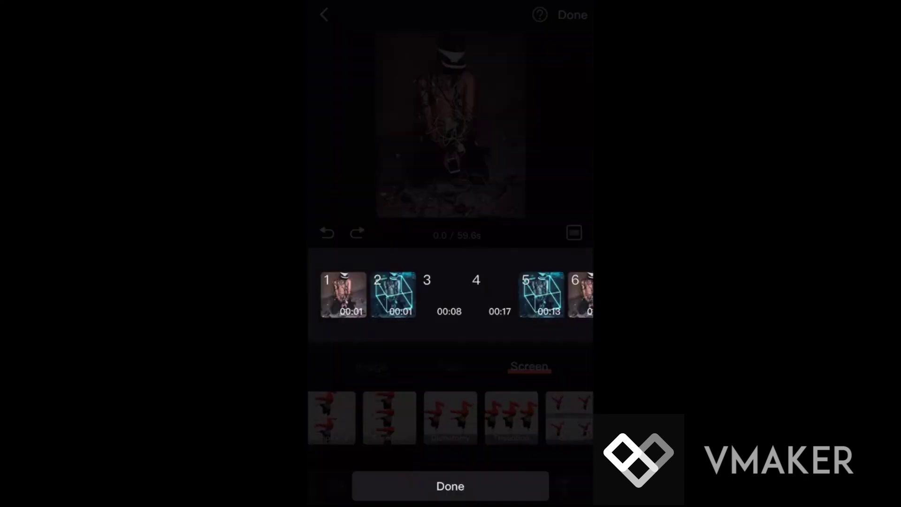
left_click(451, 485)
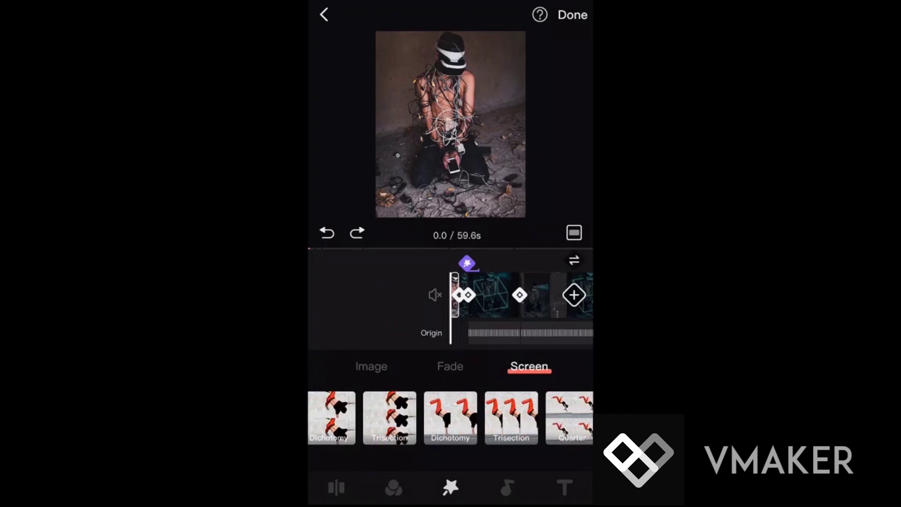
left_click(450, 417)
left_click(449, 366)
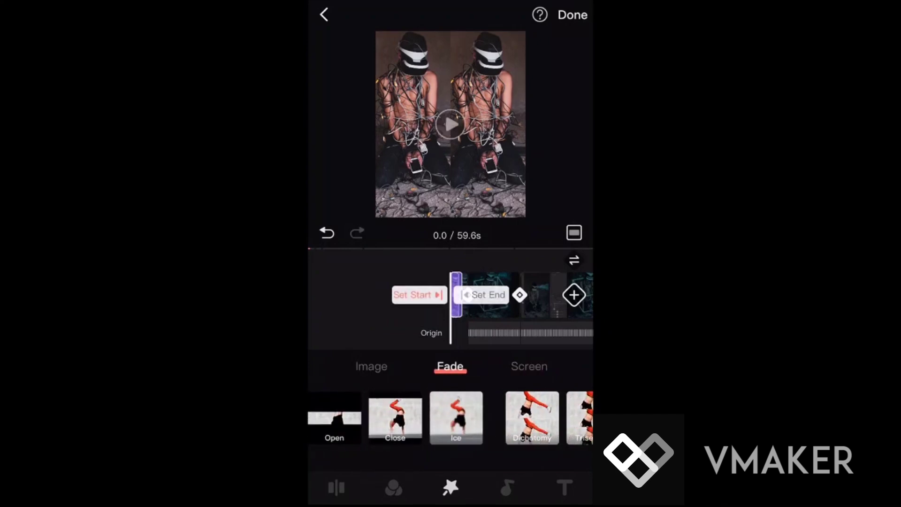
left_click(450, 125)
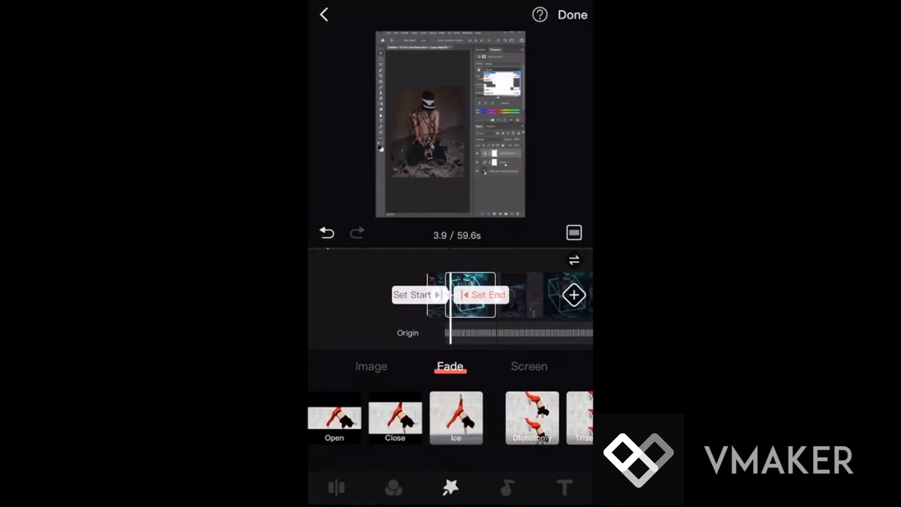
scroll(450, 417, "right", 2)
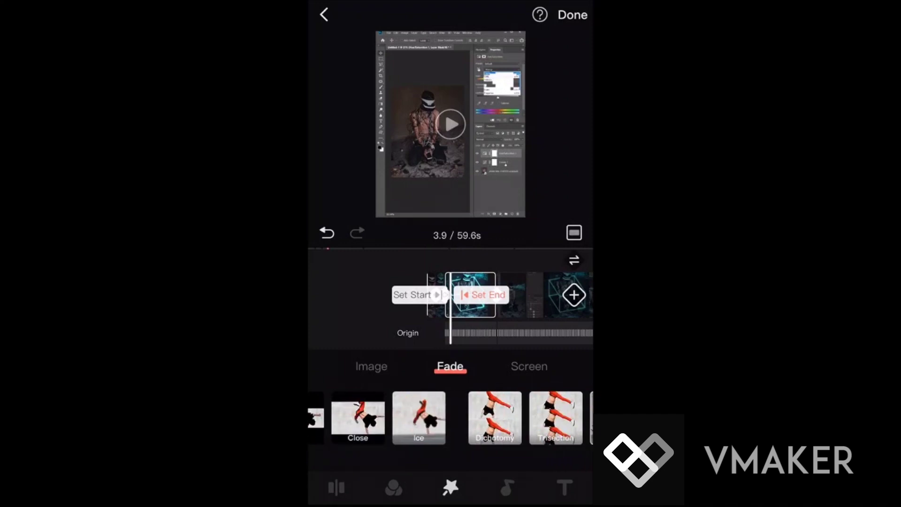
left_click(565, 487)
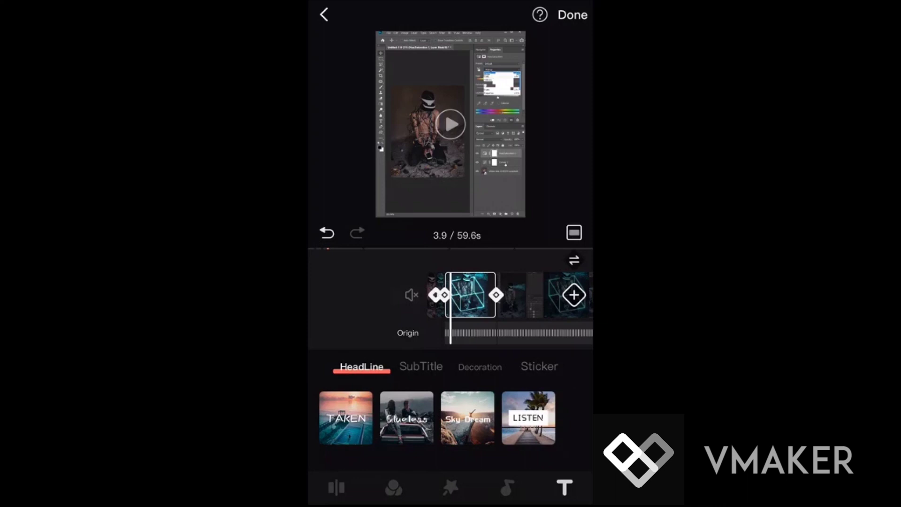
Step: Add a Sky Dream headline and replace its placeholder with the 'Photoshop hustler' text
left_click(467, 417)
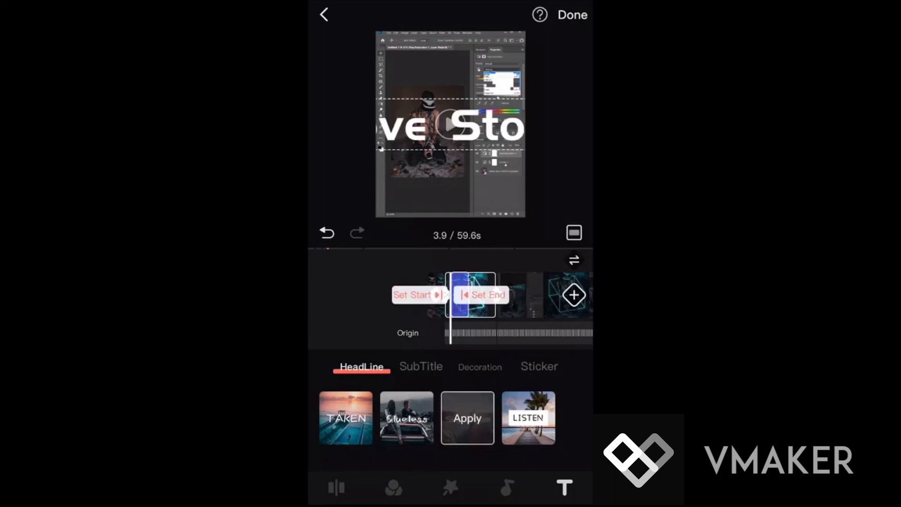
left_click(467, 417)
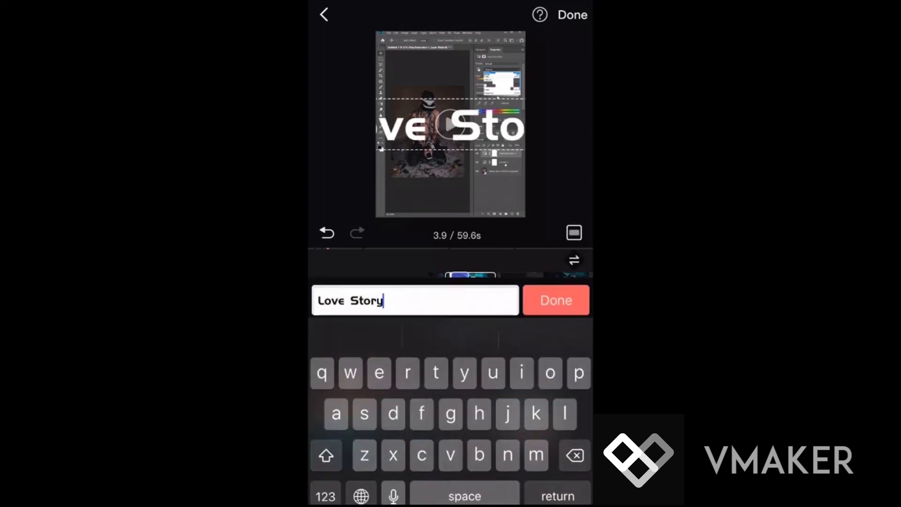
key("BackSpace")
key("BackSpace")
key("BackSpace")
key("BackSpace")
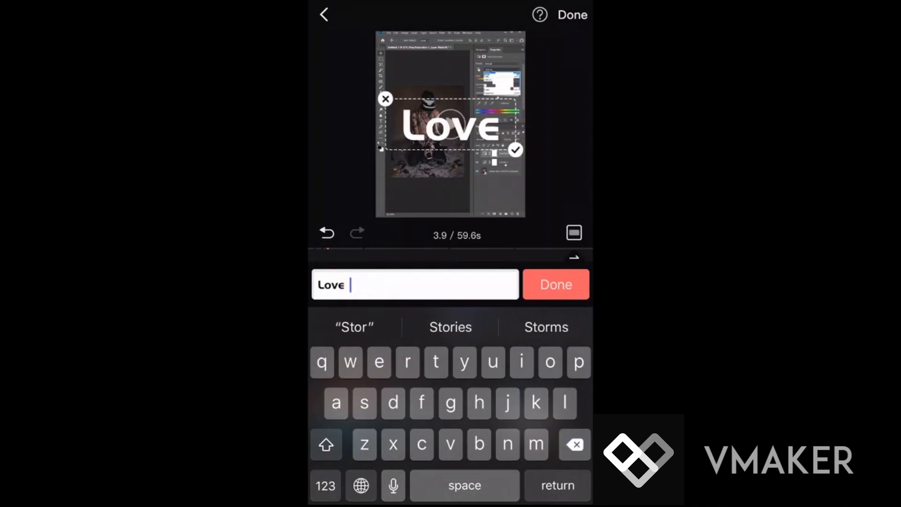
key("BackSpace")
key("BackSpace")
key("BackSpace")
type("Ph")
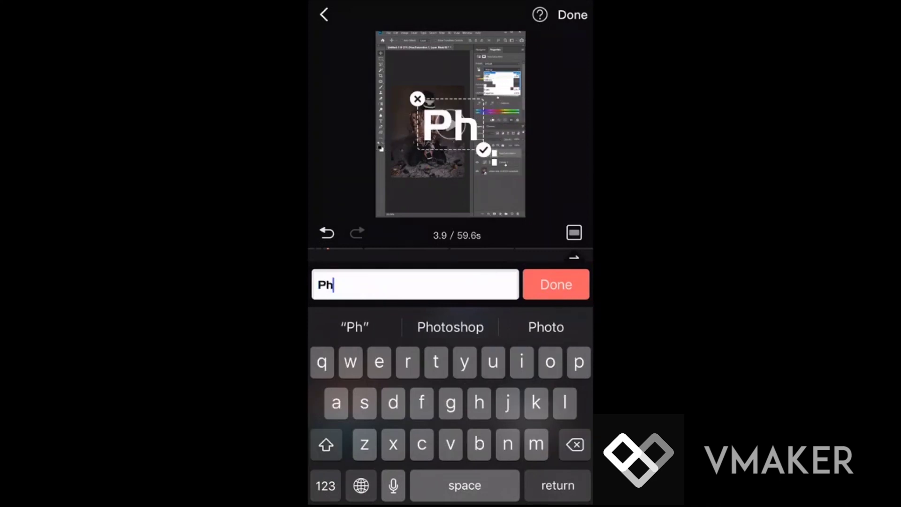
type("otoshop hu")
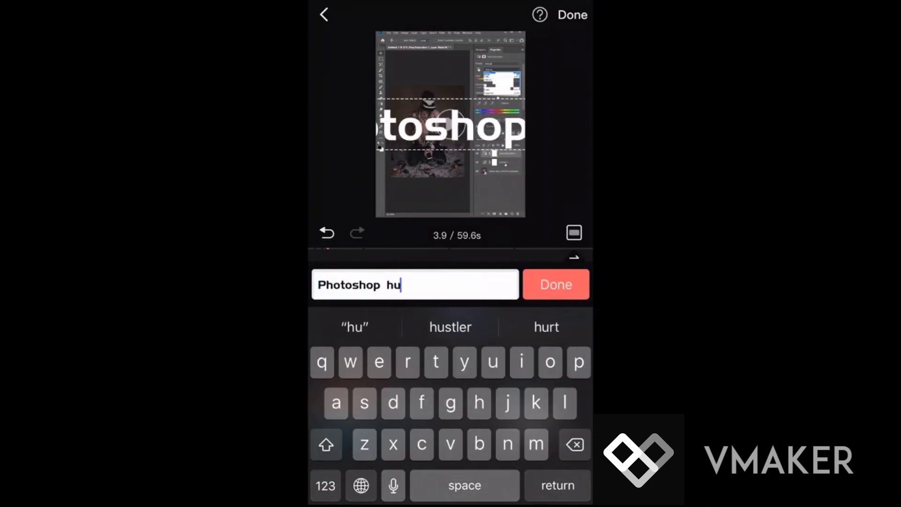
type("stler")
left_click(556, 284)
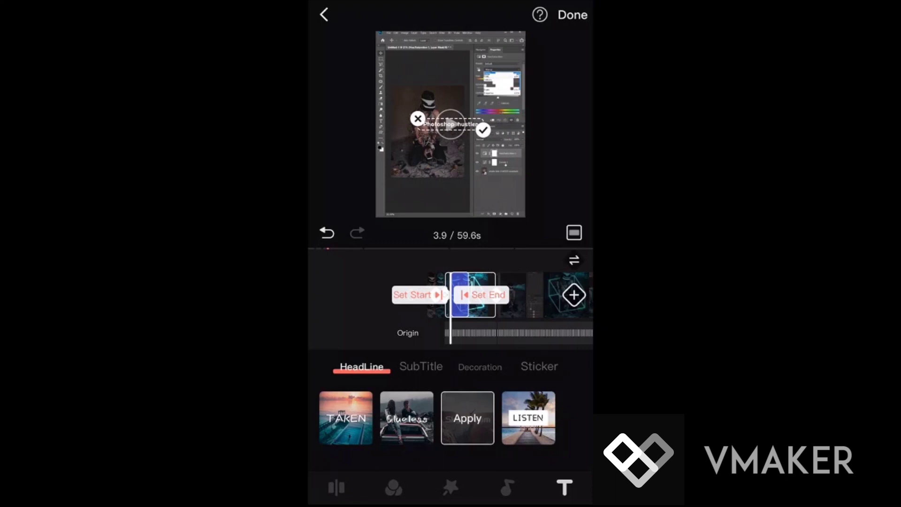
Step: Move the watermark text to the bottom edge, confirm it, and preview playback
left_click_drag(450, 123, 428, 205)
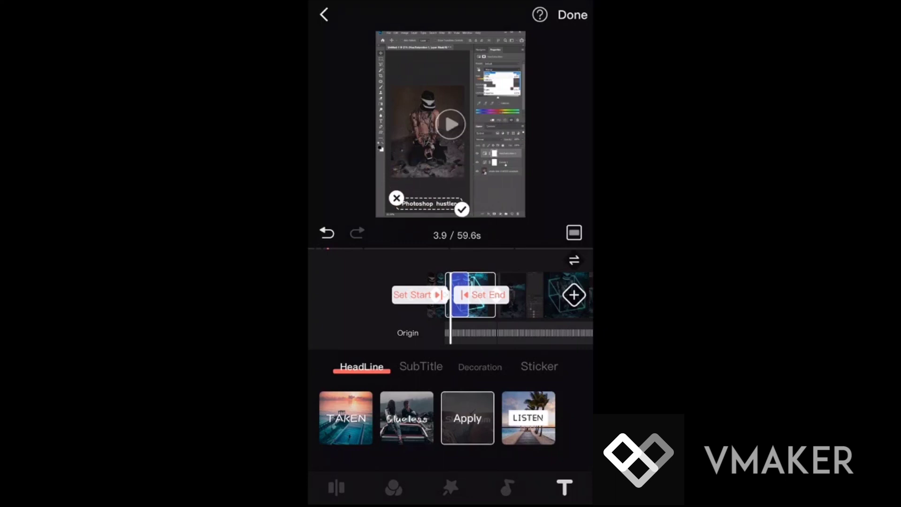
left_click(428, 205)
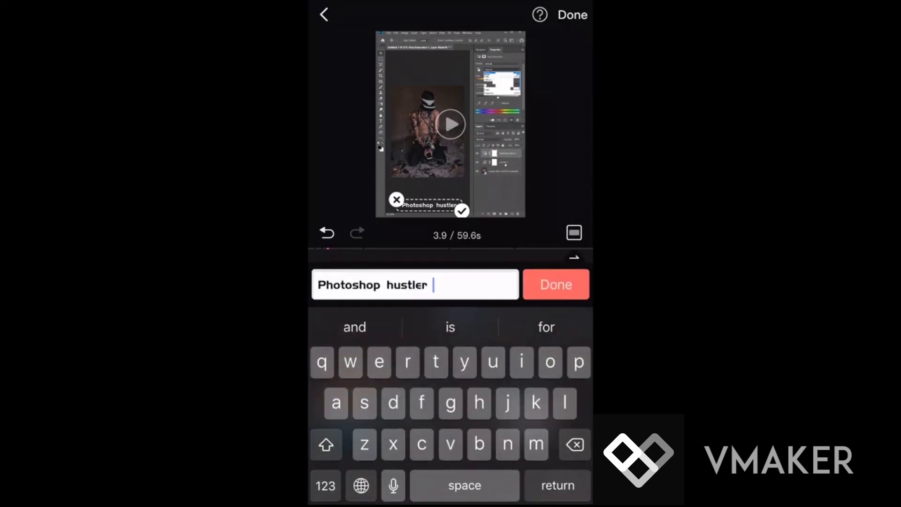
left_click(555, 284)
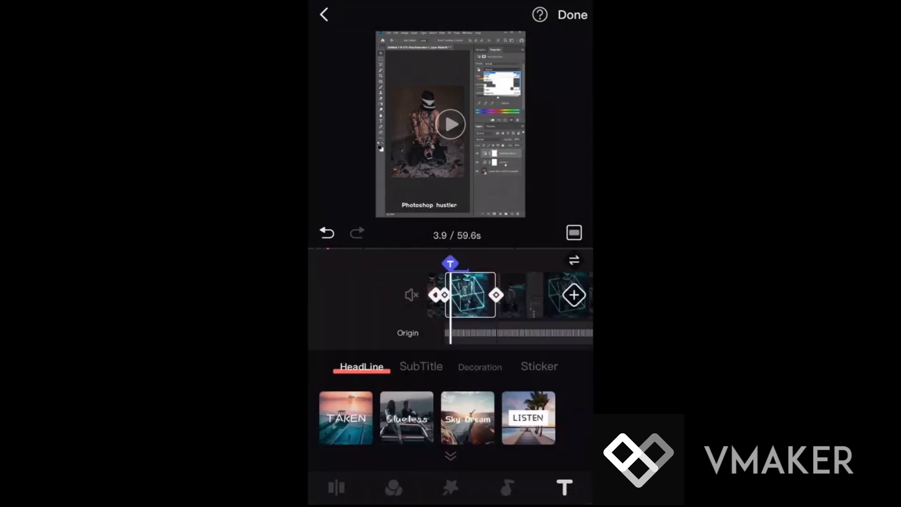
left_click(450, 124)
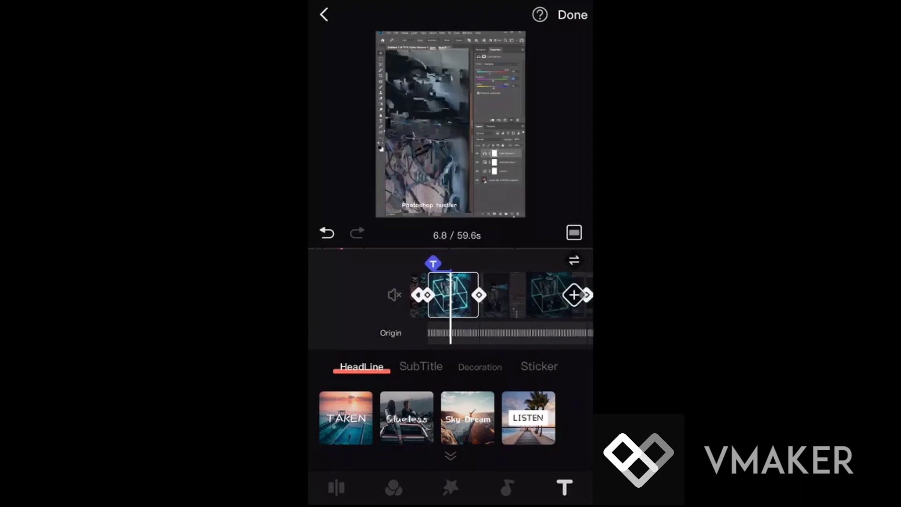
Step: With the Font panel open, scrub the timeline to confirm the text spans all 59.6 seconds
left_click_drag(451, 296, 492, 296)
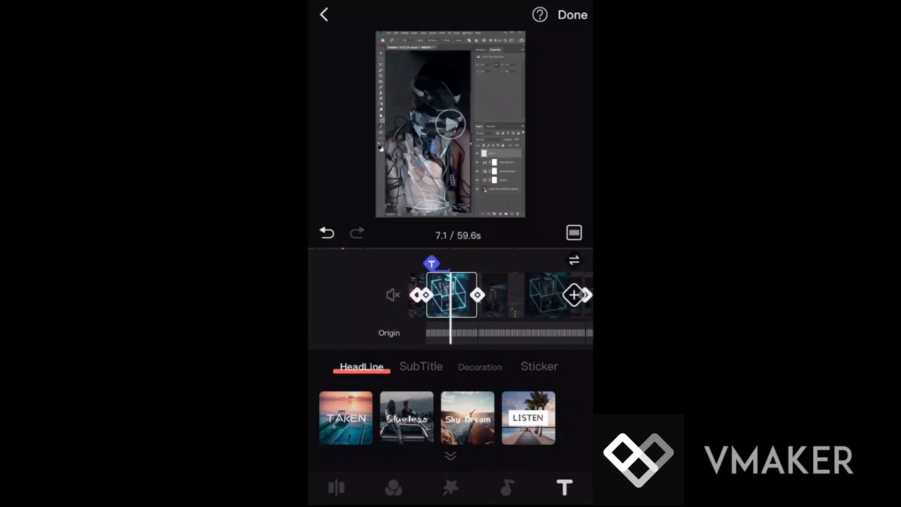
left_click(346, 417)
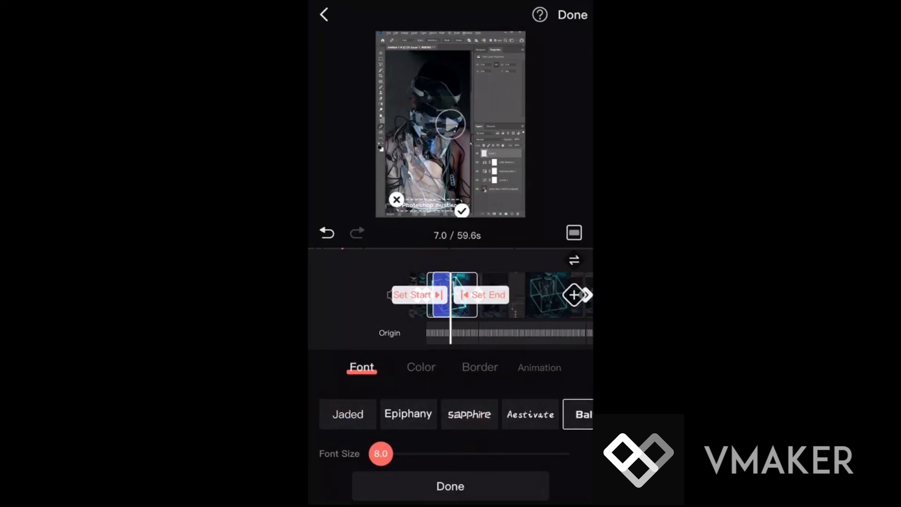
left_click_drag(451, 297, 550, 295)
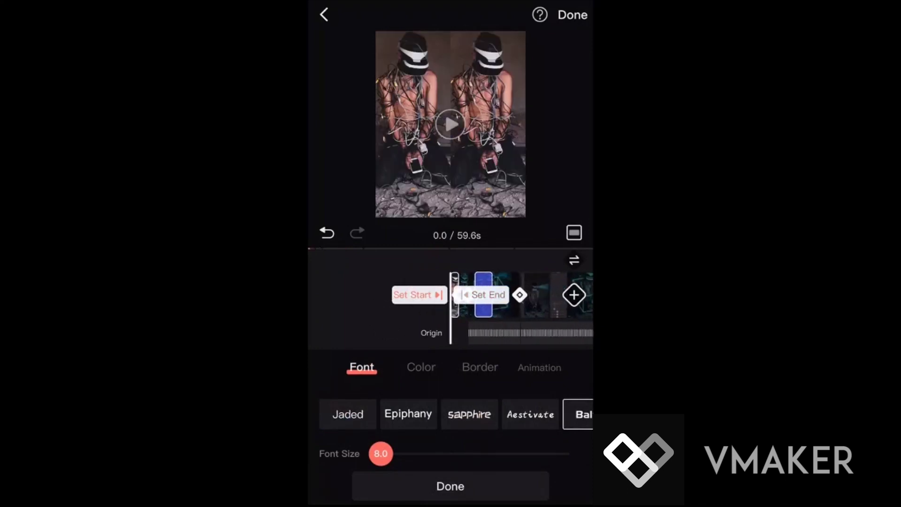
left_click_drag(535, 296, 380, 296)
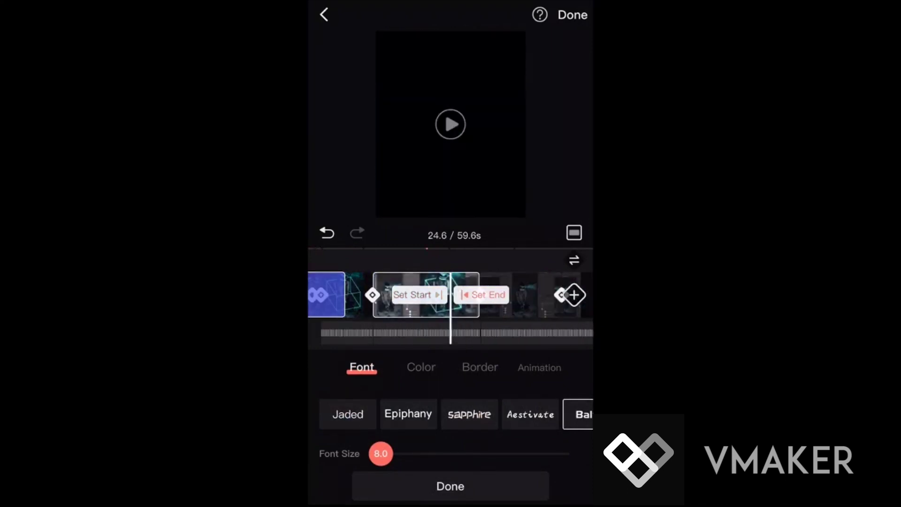
left_click_drag(535, 296, 380, 296)
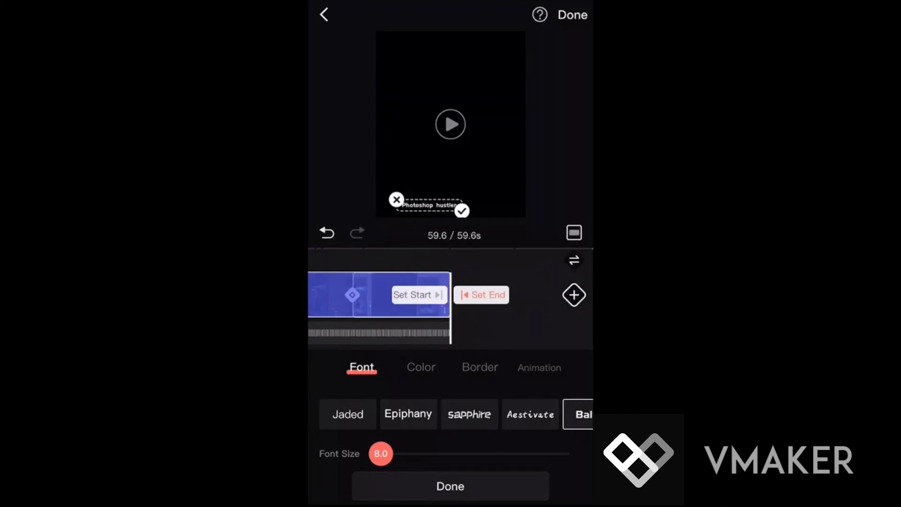
scroll(451, 303, "left", 10)
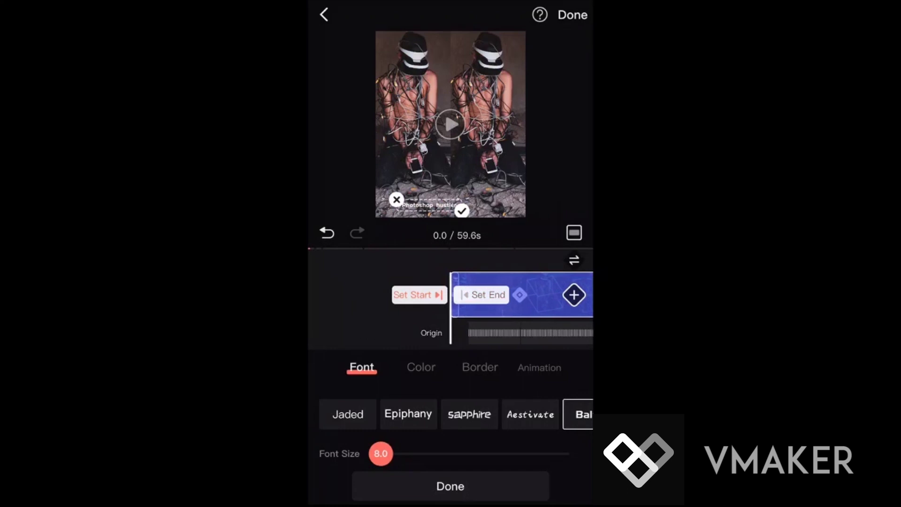
left_click(450, 485)
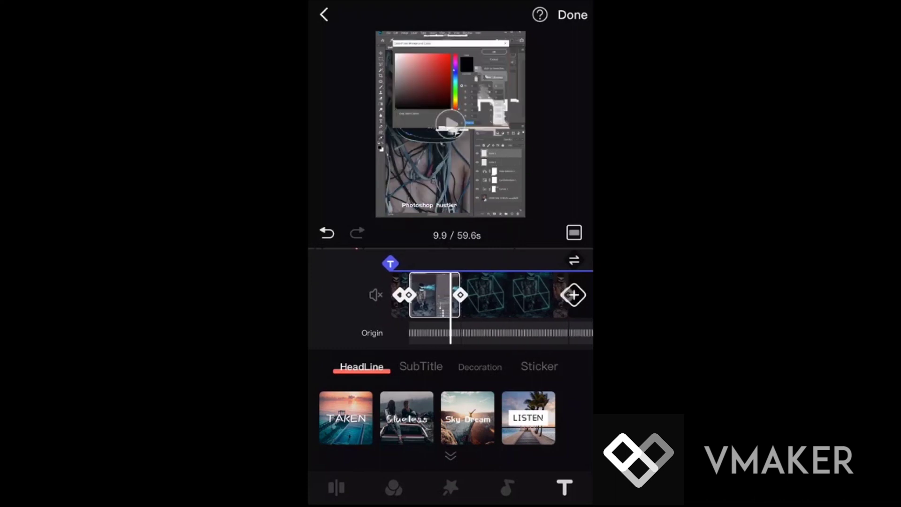
Step: Open the music library and preview the No Worries track at higher volume
left_click(507, 487)
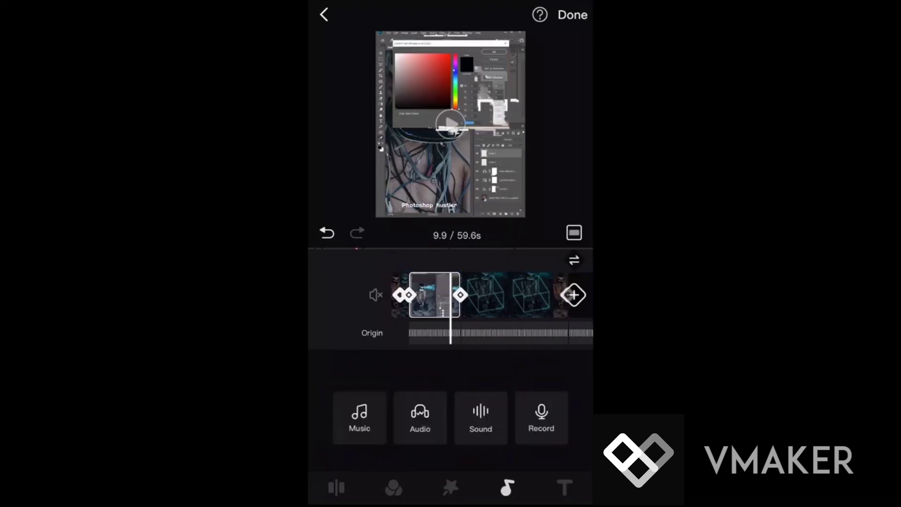
left_click(359, 417)
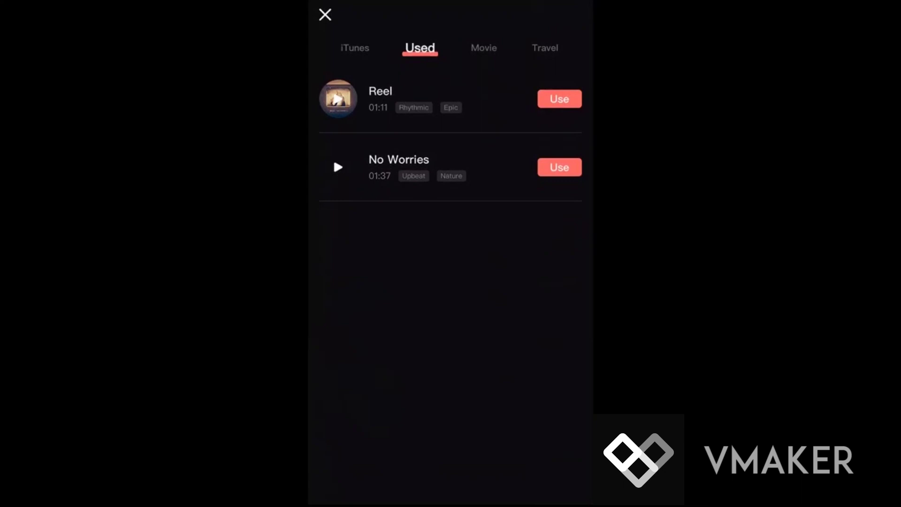
left_click(338, 167)
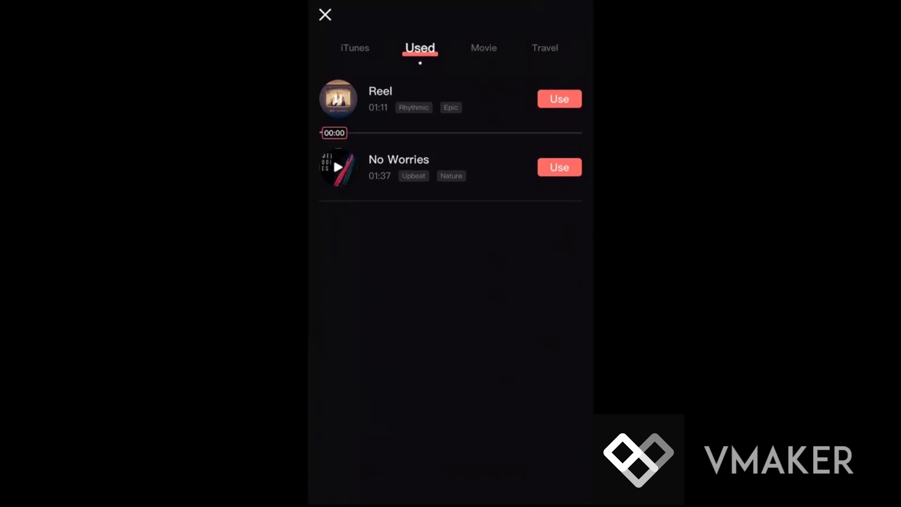
key("XF86AudioRaiseVolume")
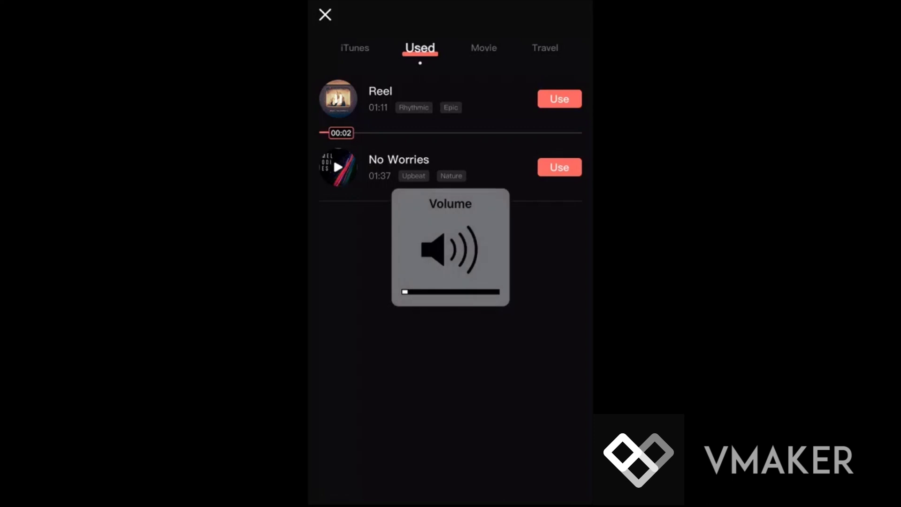
key("XF86AudioRaiseVolume")
key("XF86AudioRaiseVolume")
key("XF86AudioRaiseVolume")
key("XF86AudioRaiseVolume")
key("XF86AudioRaiseVolume")
key("XF86AudioRaiseVolume")
key("XF86AudioRaiseVolume")
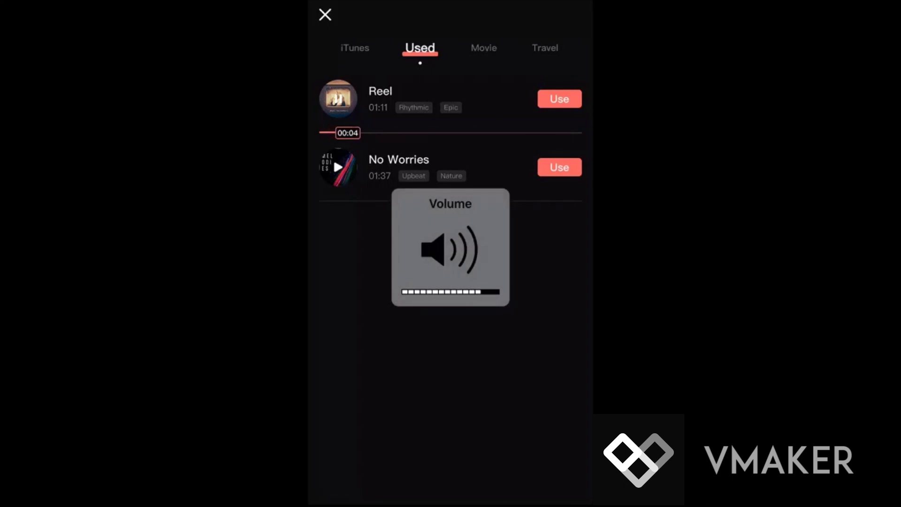
key("XF86AudioRaiseVolume")
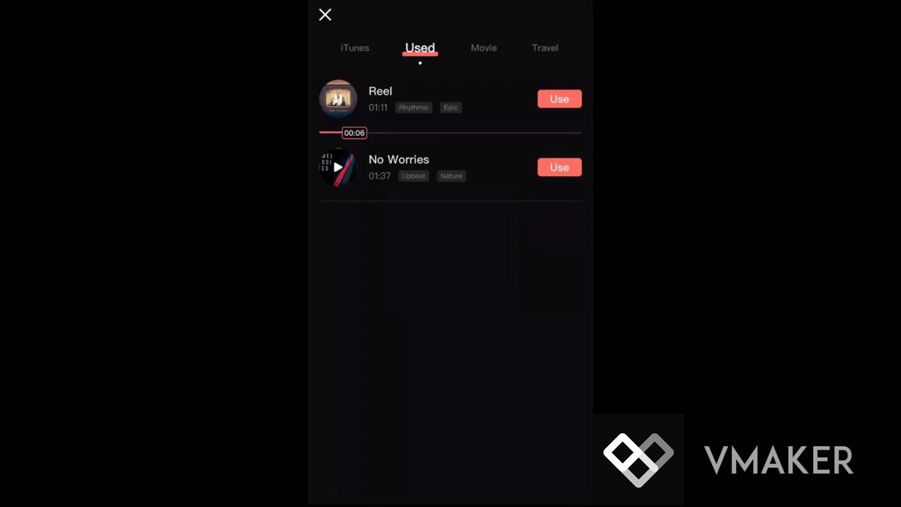
Step: Browse the music categories and add the Reel track, starting from 0.0 seconds
left_click(354, 47)
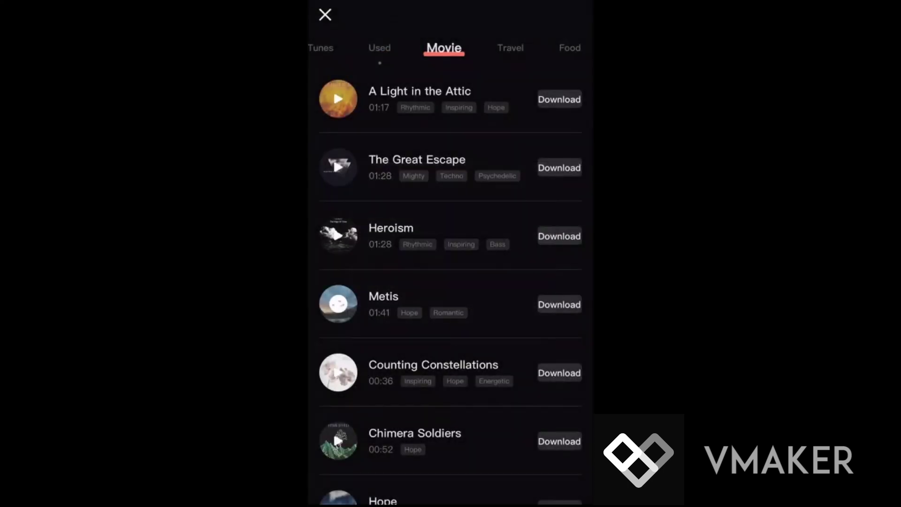
scroll(450, 282, "down", 3)
scroll(451, 282, "up", 3)
left_click_drag(367, 281, 563, 282)
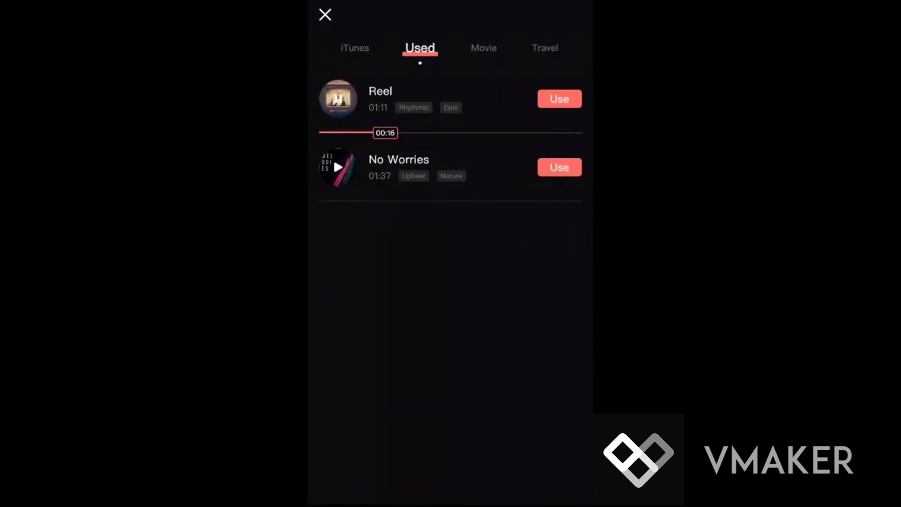
left_click(559, 99)
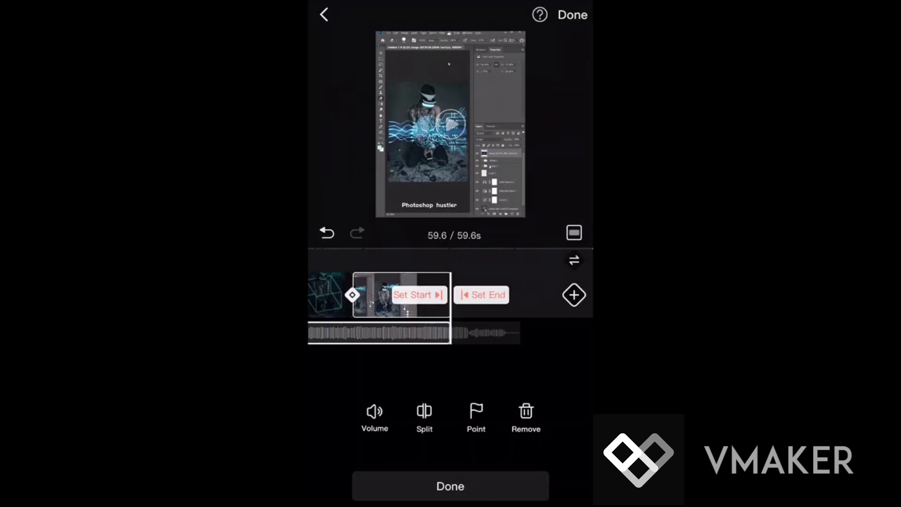
left_click_drag(367, 295, 563, 296)
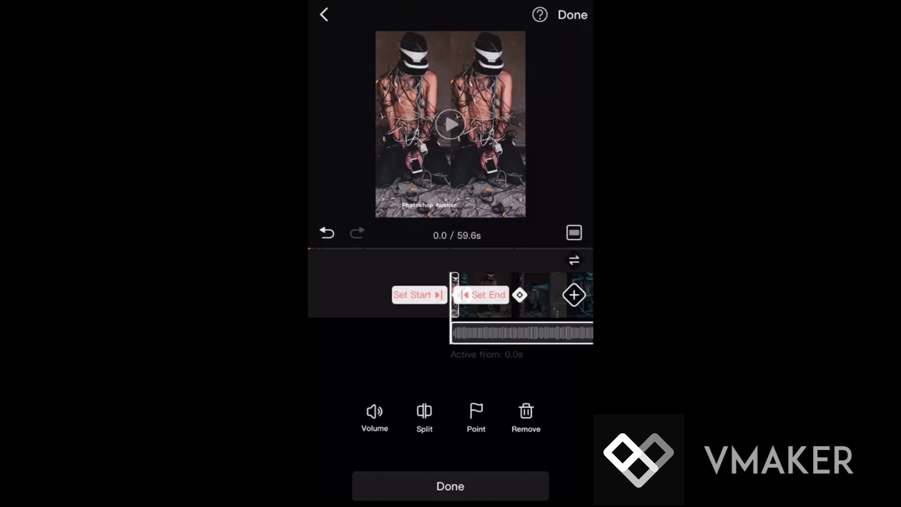
Step: Close the audio edit panel and play the video with the Reel soundtrack
left_click(450, 485)
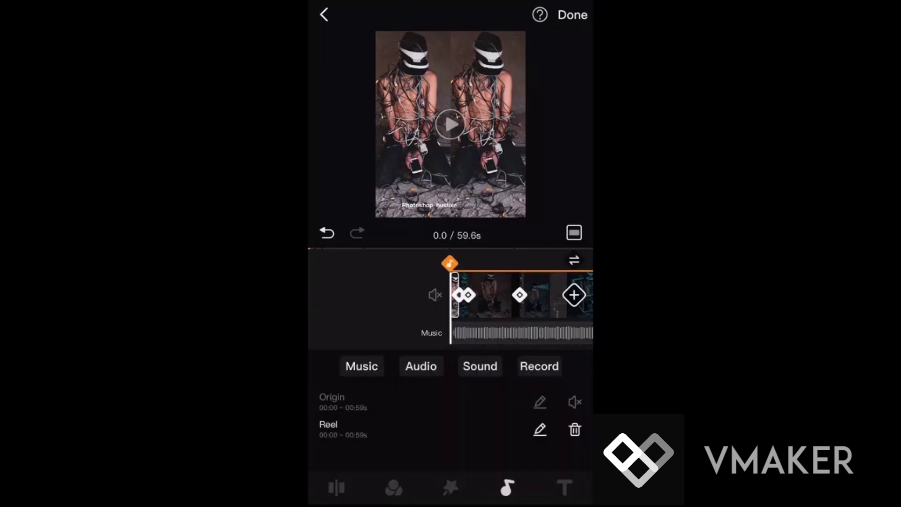
left_click(450, 125)
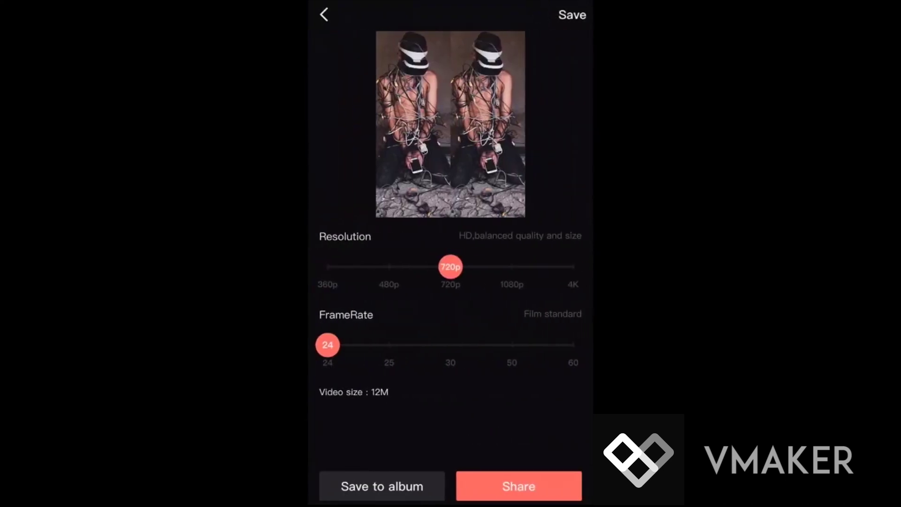
Step: Try a 480p export resolution and other frame rates, ending at 720p and 24 fps
mouse_move(451, 267)
left_mouse_down()
mouse_move(327, 267)
mouse_move(511, 267)
mouse_move(388, 267)
left_mouse_up()
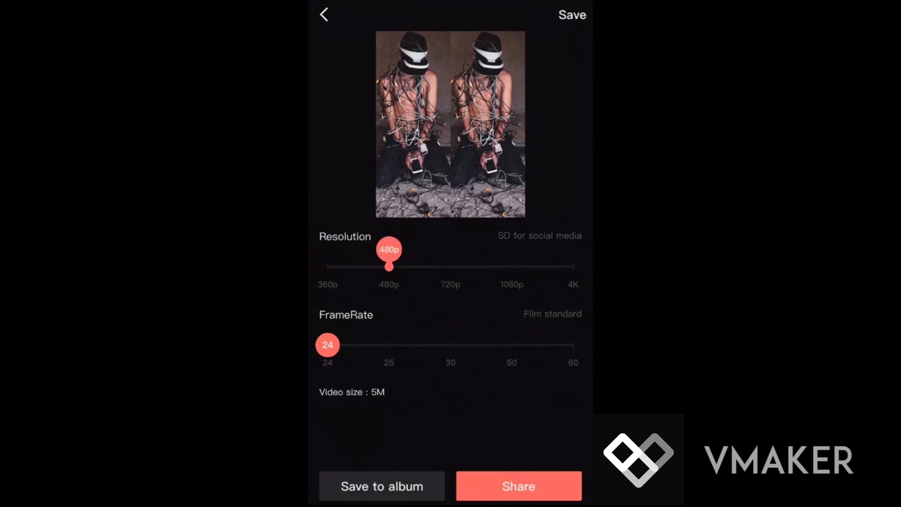
left_click_drag(388, 267, 451, 267)
mouse_move(451, 266)
left_mouse_down()
mouse_move(388, 267)
mouse_move(450, 267)
left_mouse_up()
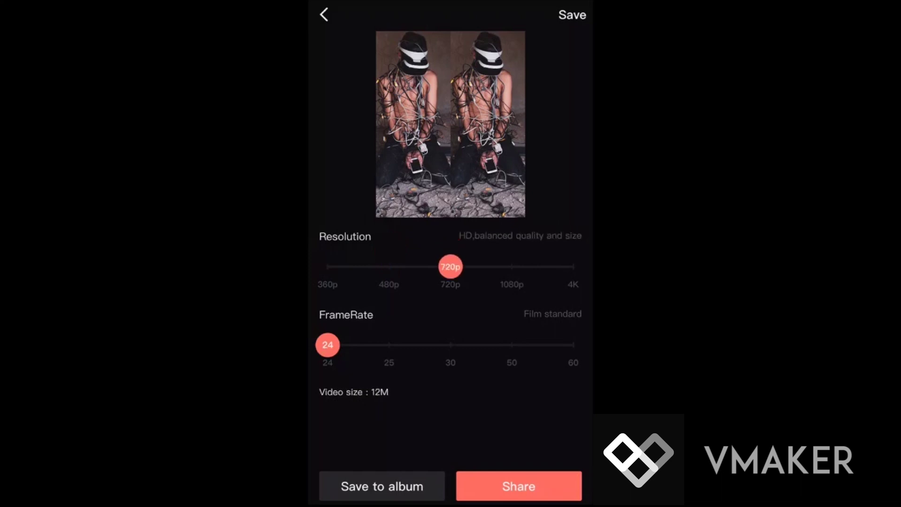
mouse_move(327, 345)
left_mouse_down()
mouse_move(573, 345)
mouse_move(327, 345)
left_mouse_up()
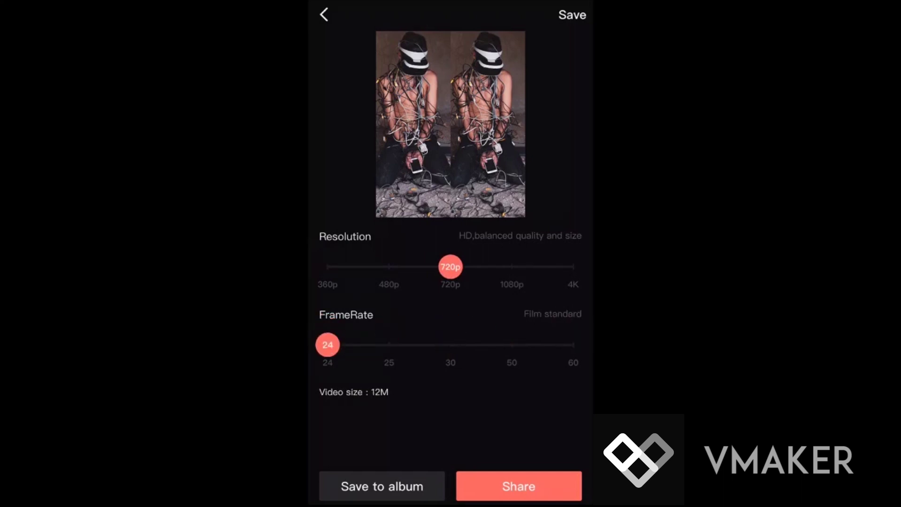